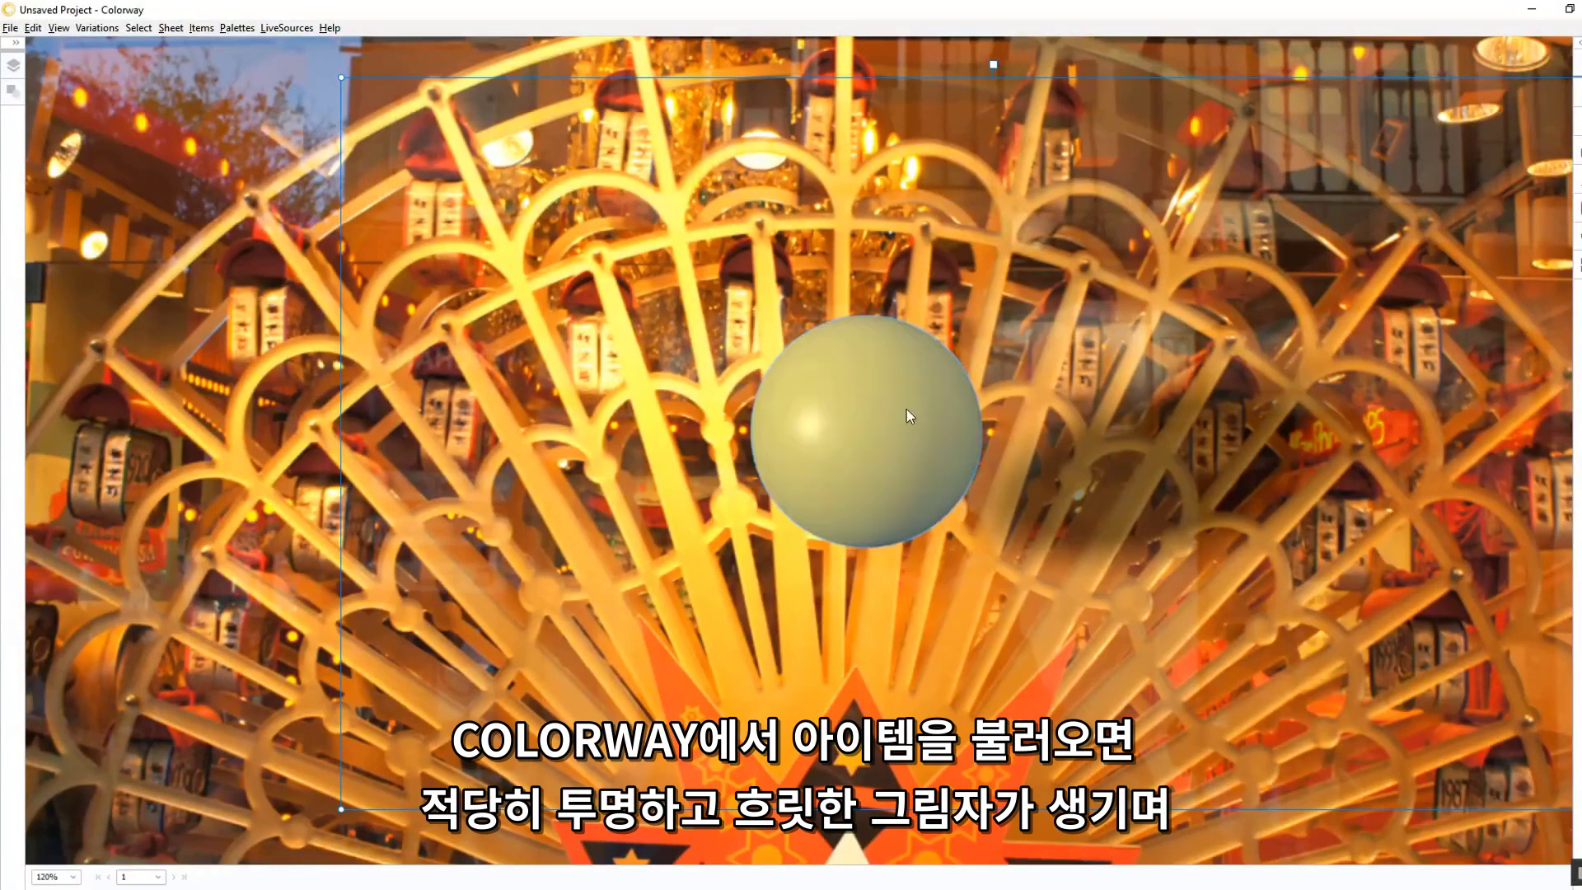
Move the sphere around over the background photo and shift the photo behind it to check how the shadow falls.
mouse_move(910, 409)
left_mouse_down()
mouse_move(593, 251)
mouse_move(411, 394)
mouse_move(605, 380)
mouse_move(934, 429)
left_mouse_up()
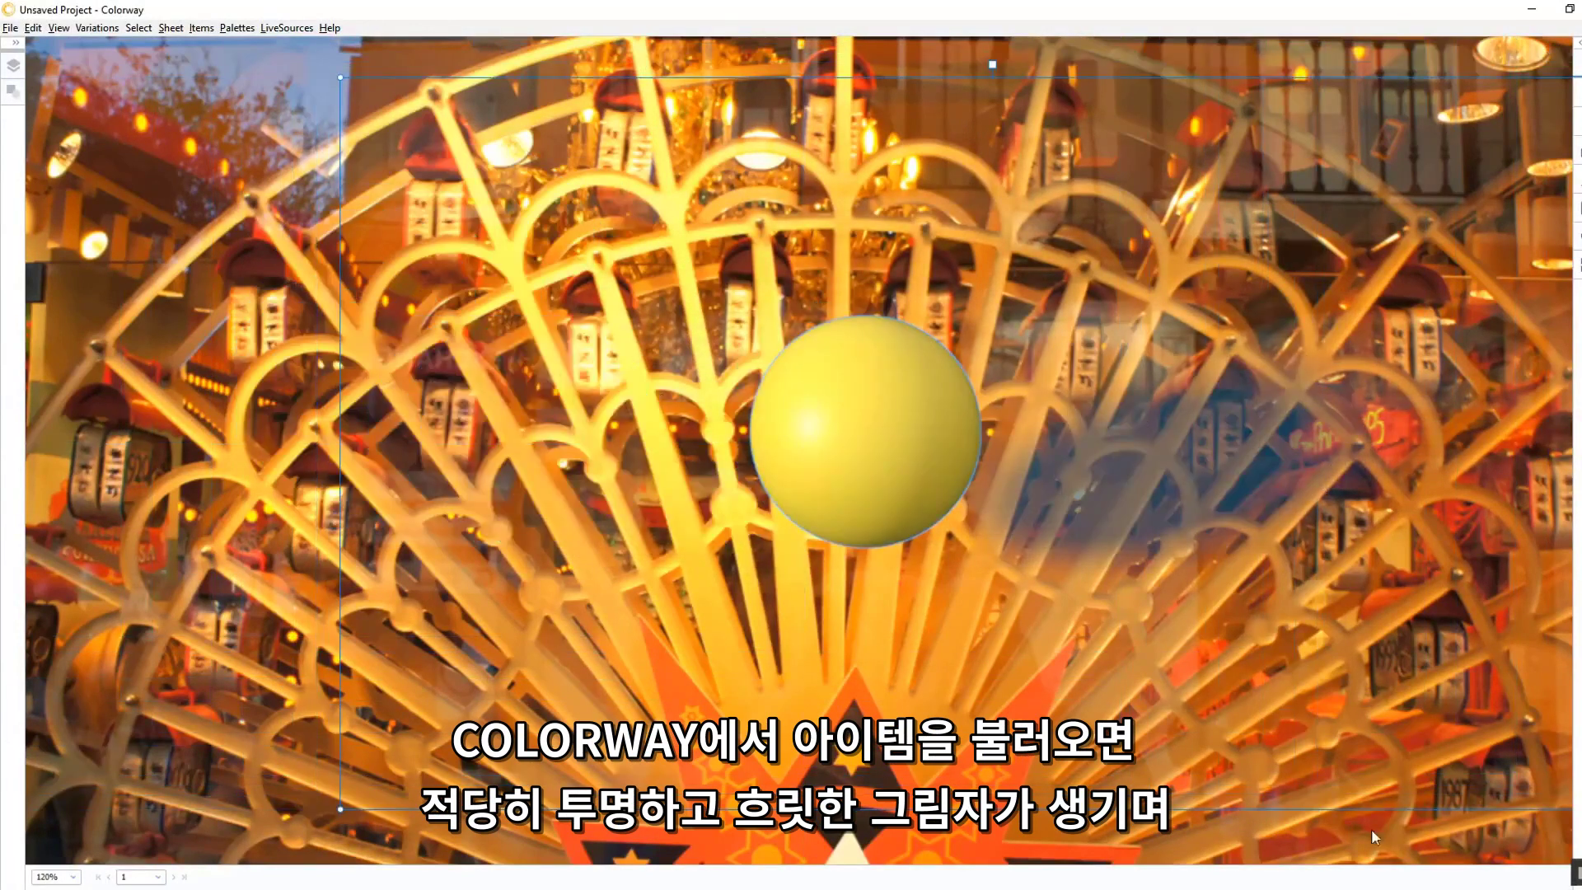
left_click_drag(778, 425, 760, 361)
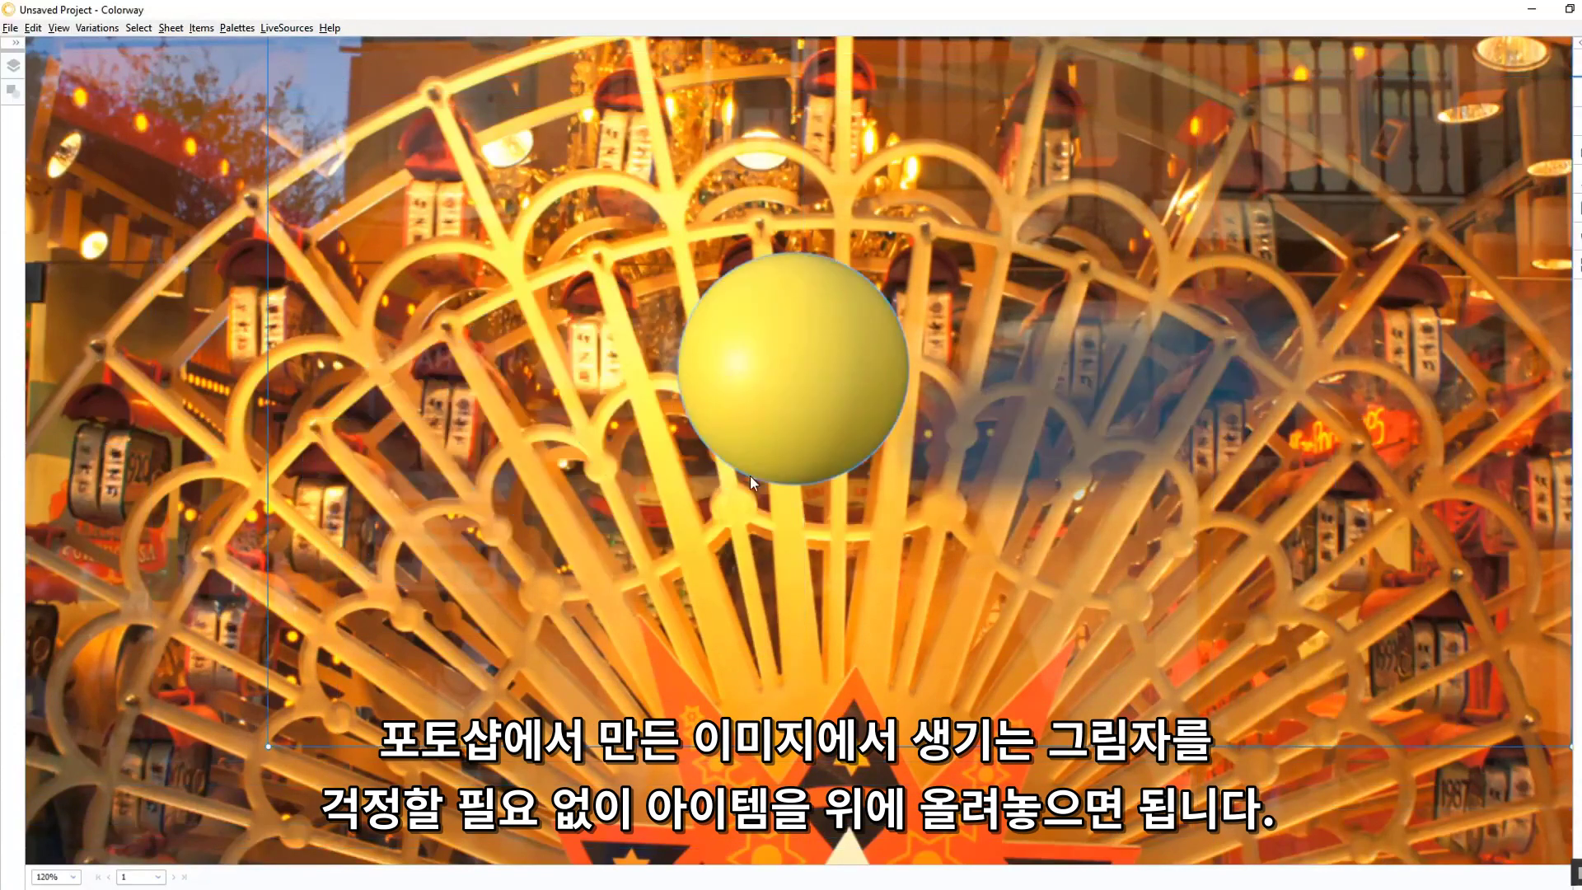
left_click(151, 492)
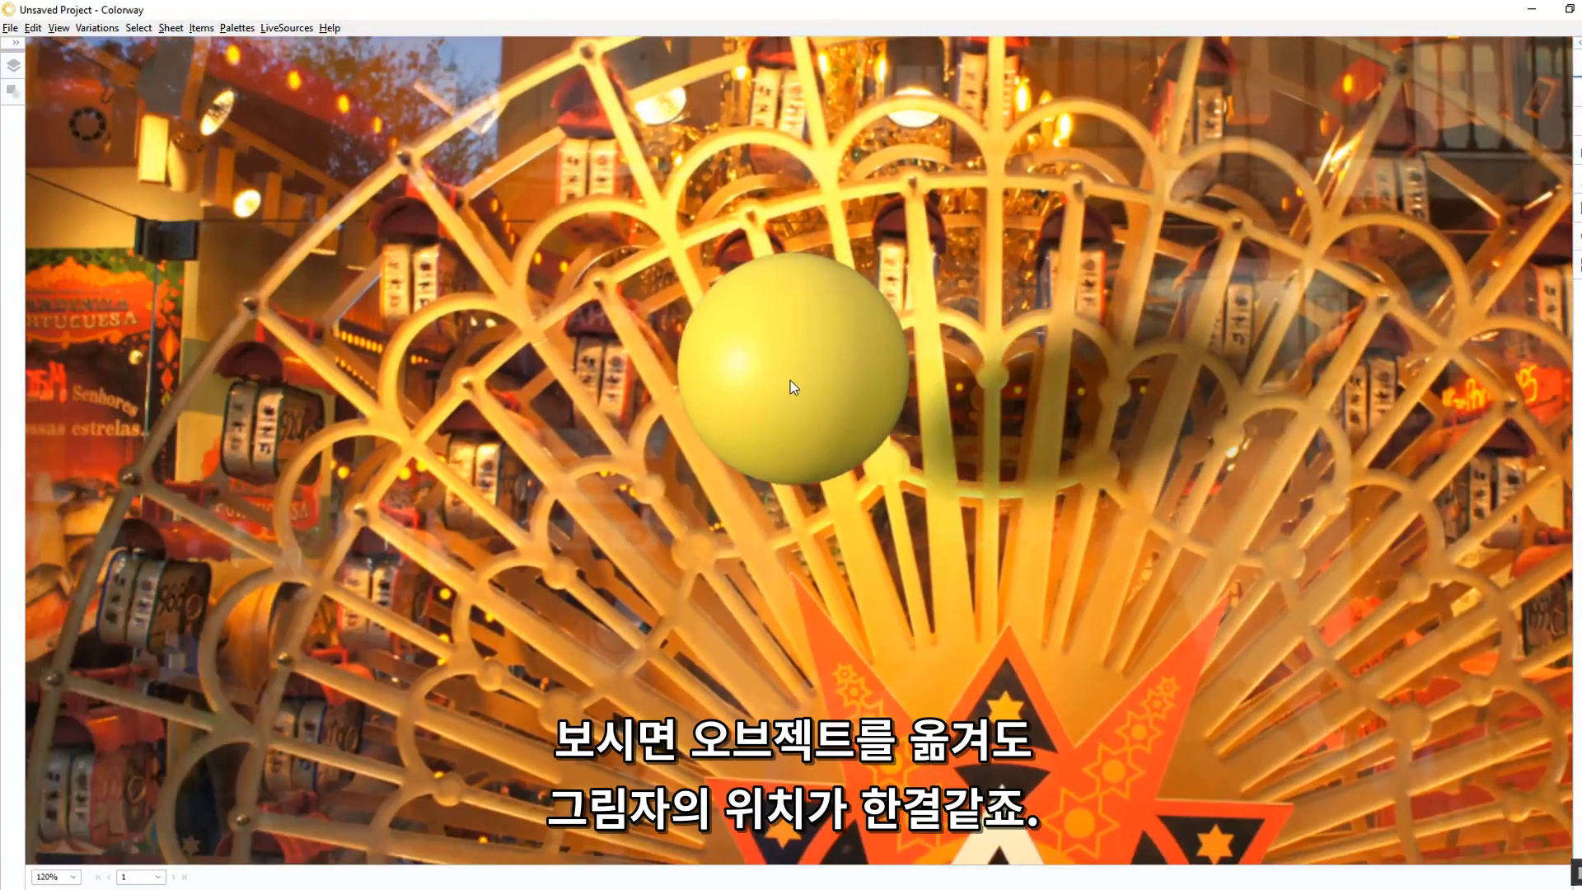
left_click_drag(848, 349, 775, 451)
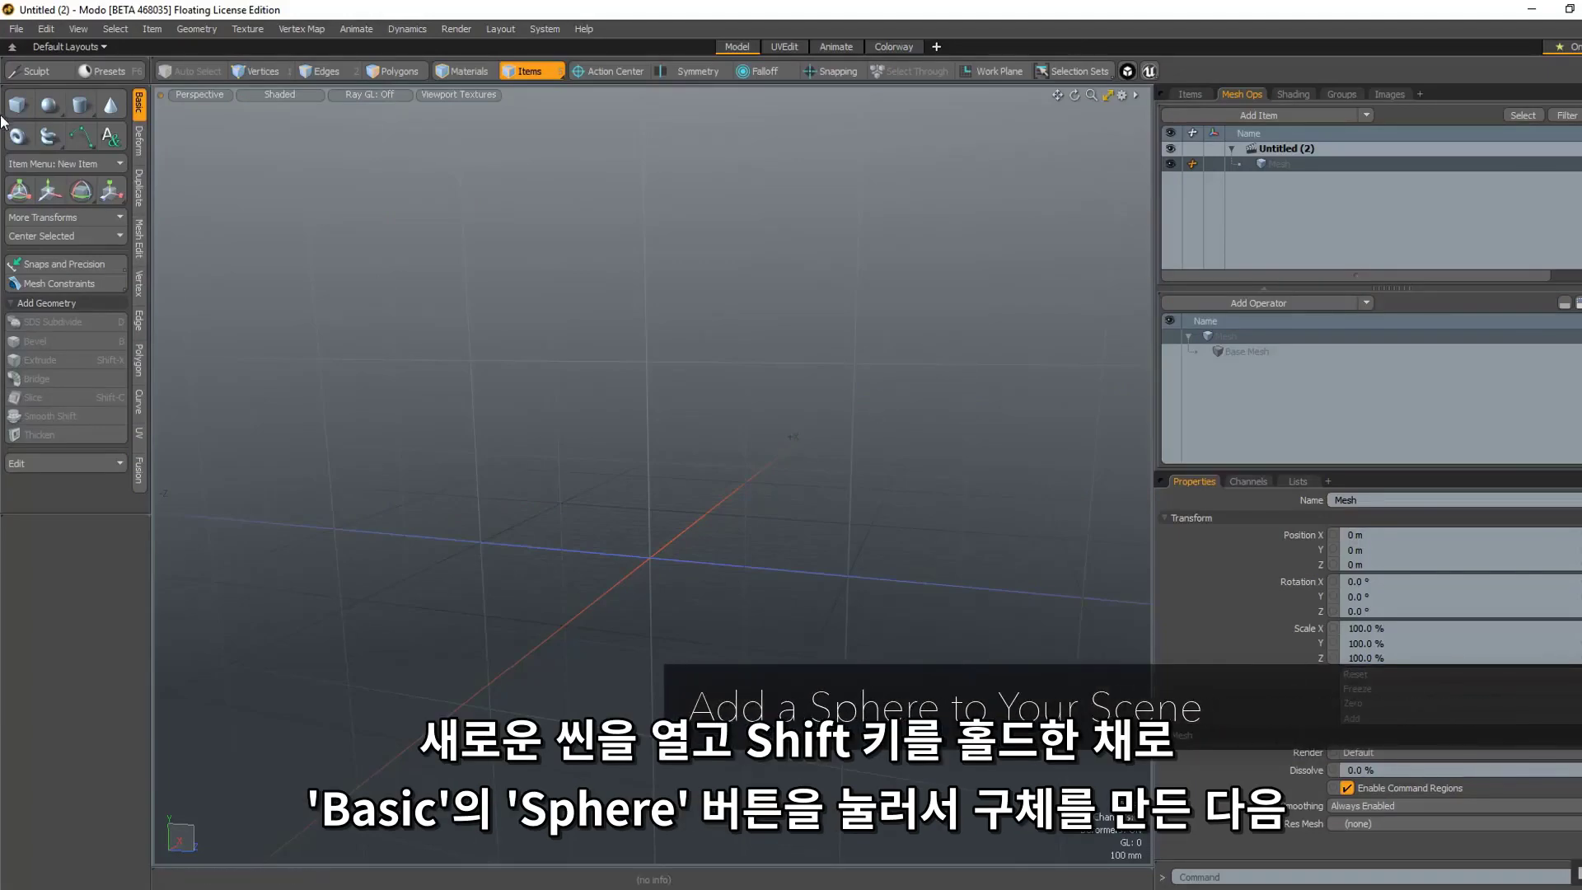
In Modo, add a 1 m sphere at the origin and raise it to about 505 mm on Y.
left_click(49, 105, "shift")
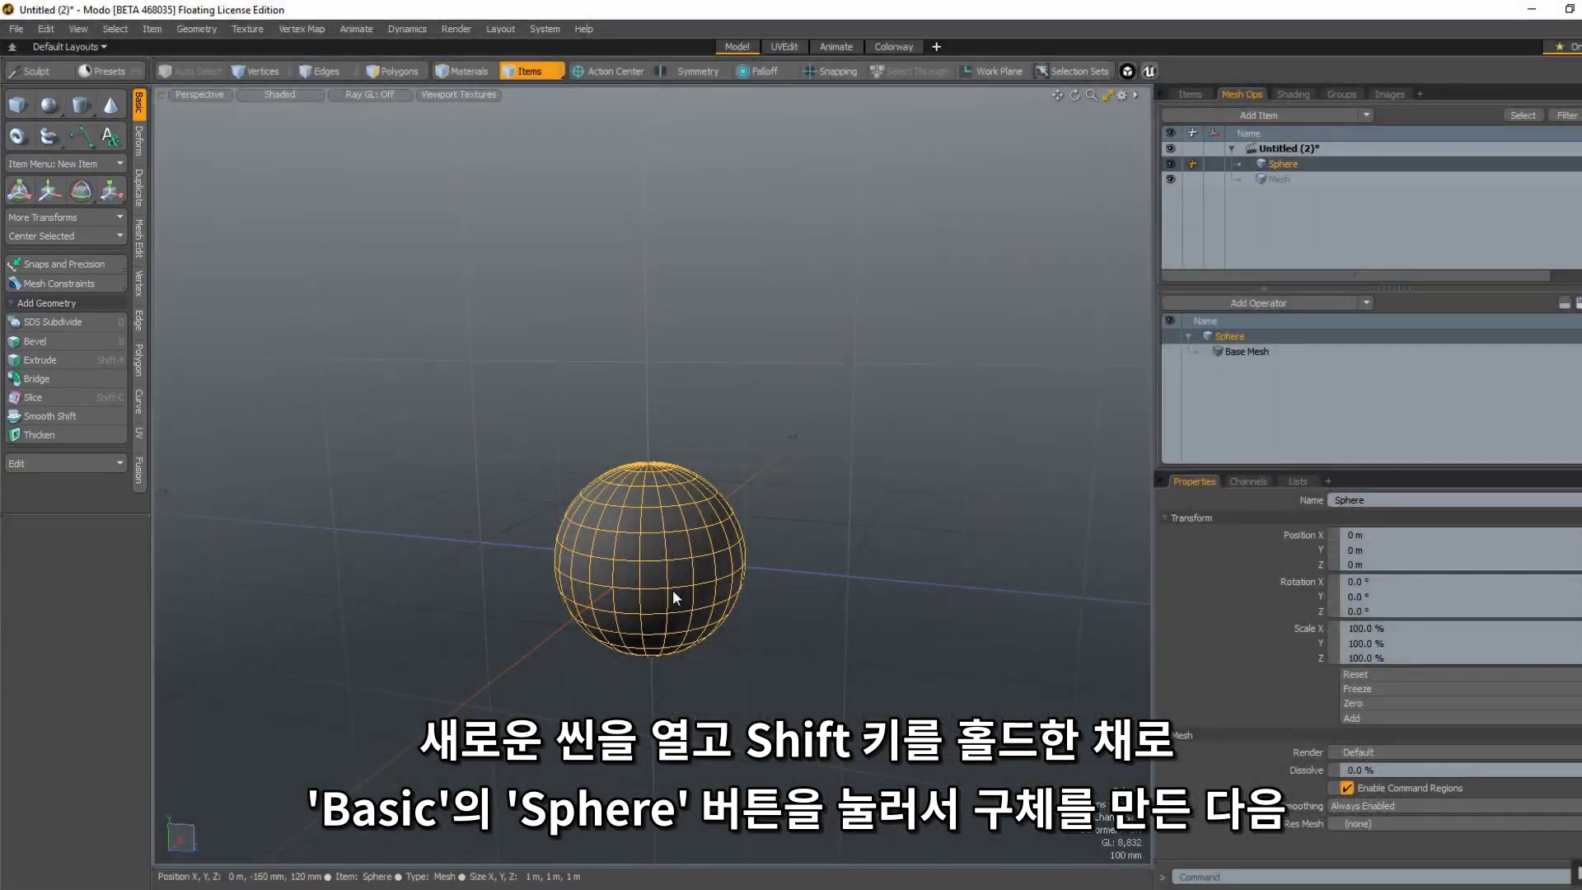
left_click_drag(646, 526, 647, 432)
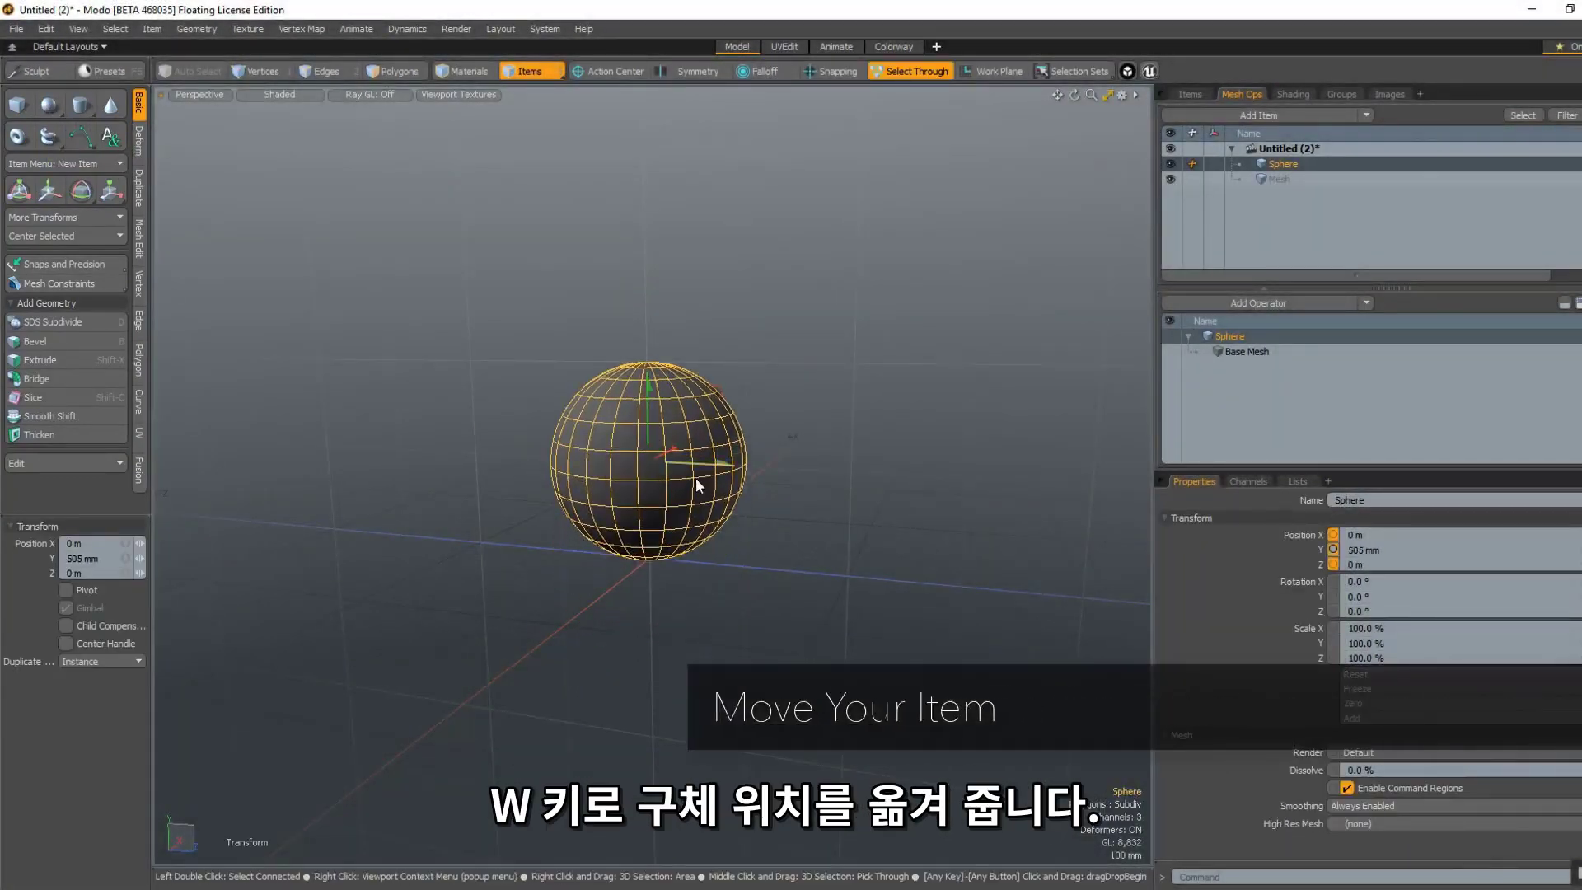
Create a new mesh item named Shadow and place it below the Sphere item in the item list.
left_click_drag(747, 479, 719, 618, "alt")
key("n")
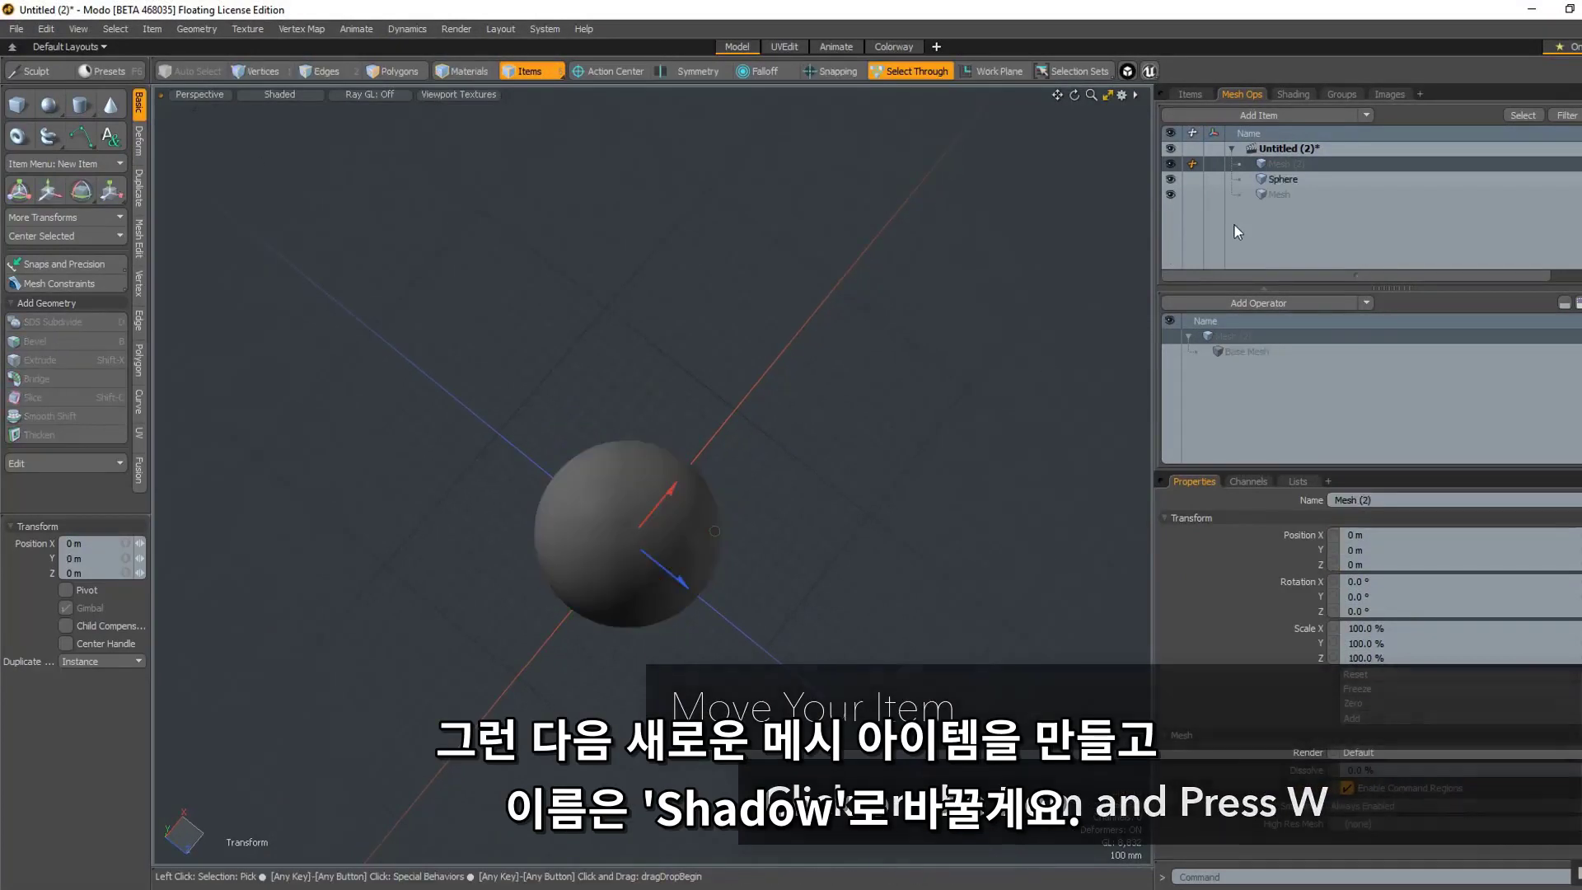
right_click(1262, 165)
left_click(1298, 180)
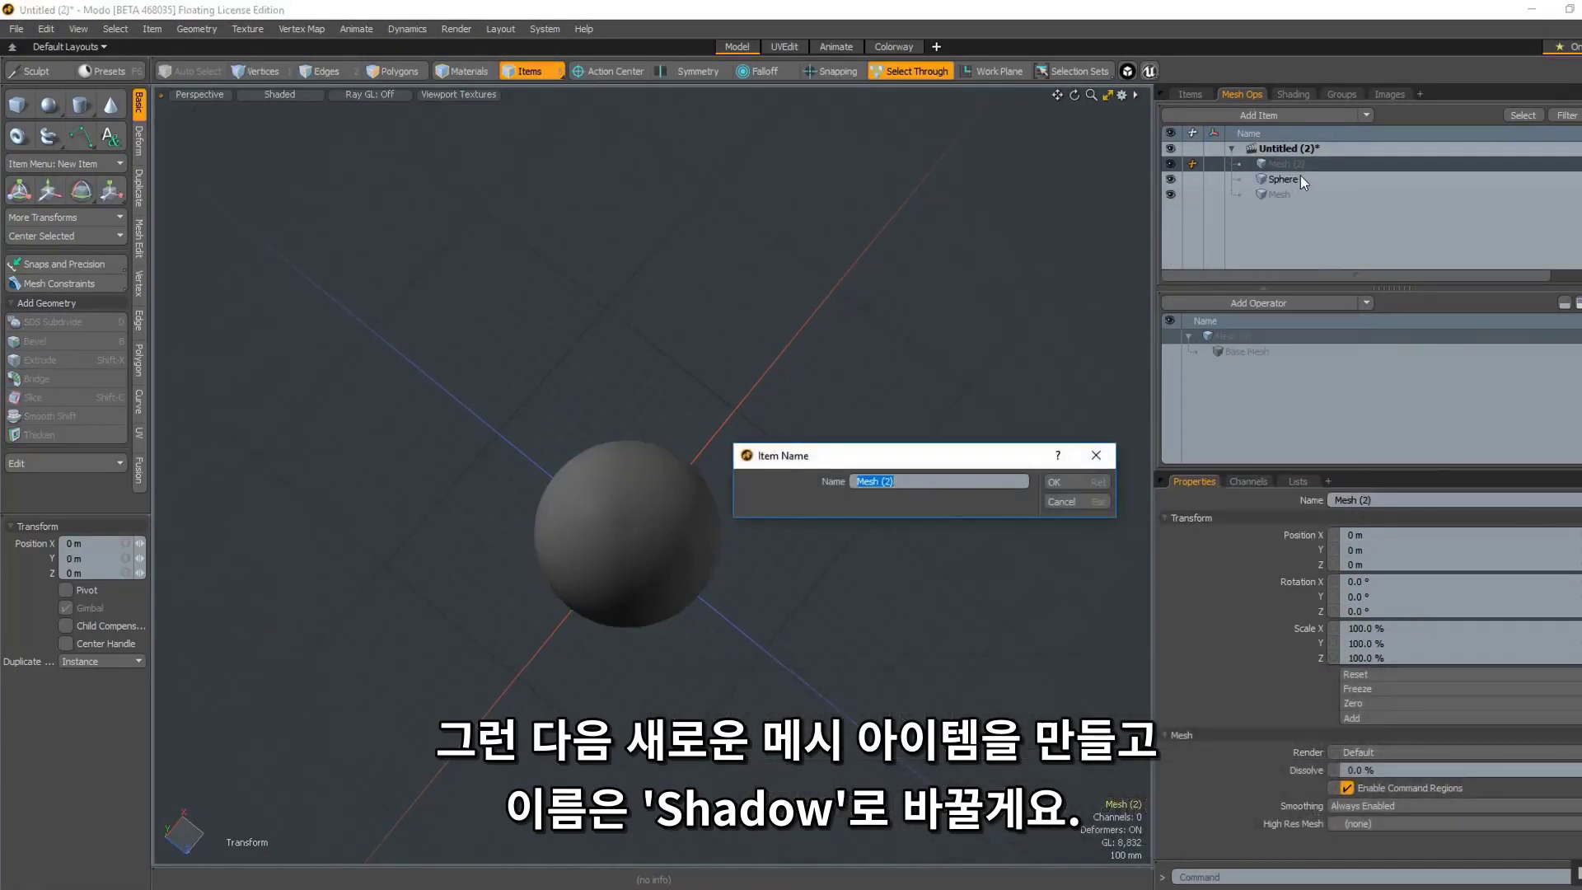
type("Shadow")
key("Return")
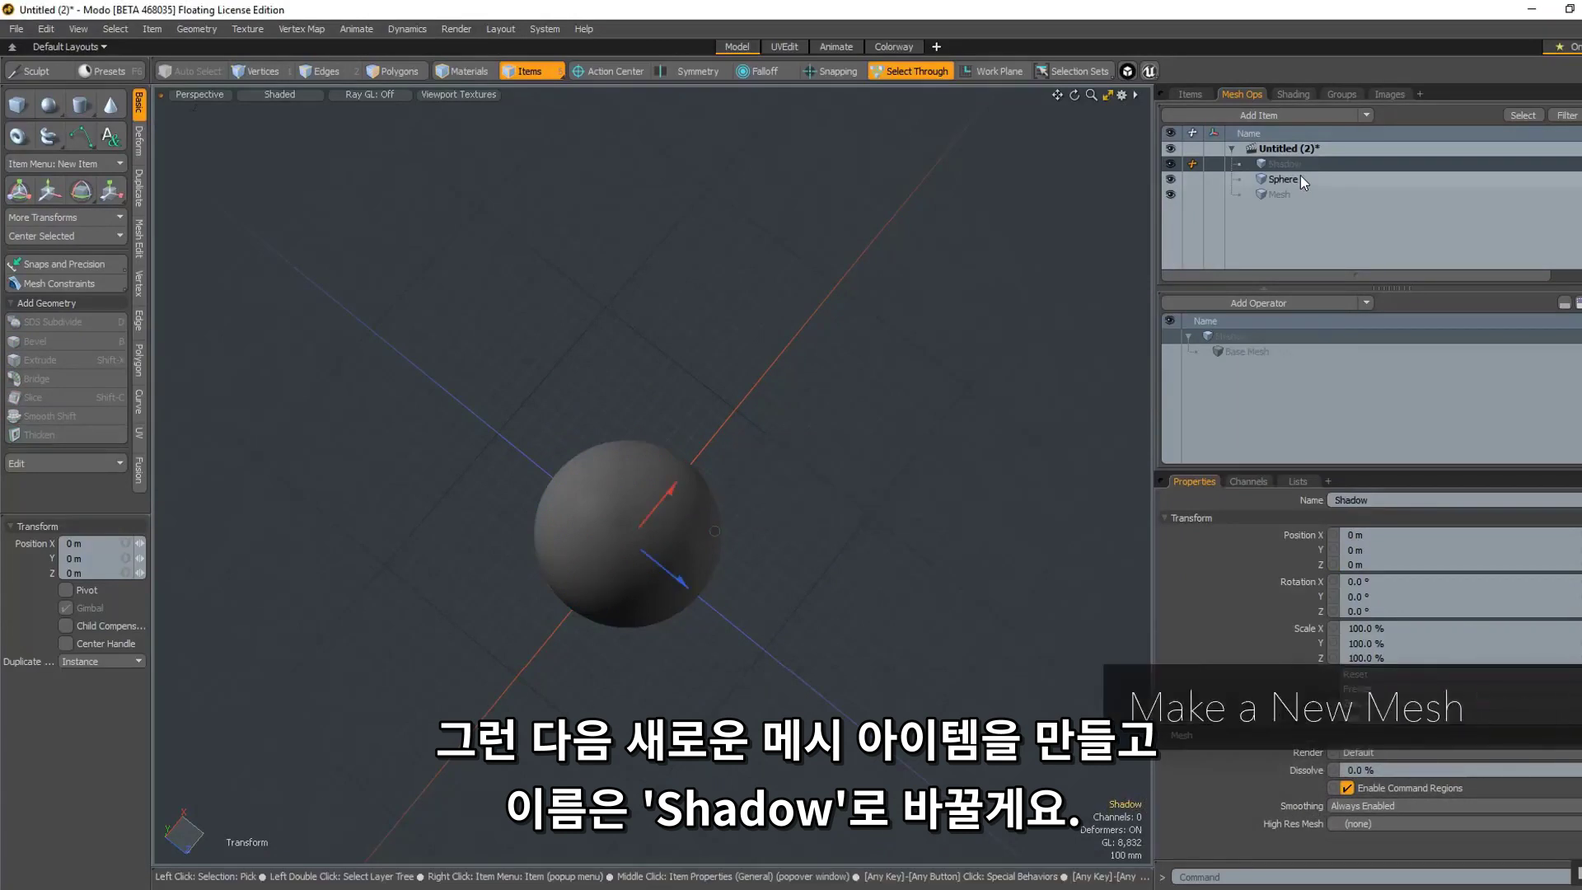
left_click_drag(1294, 169, 1292, 184)
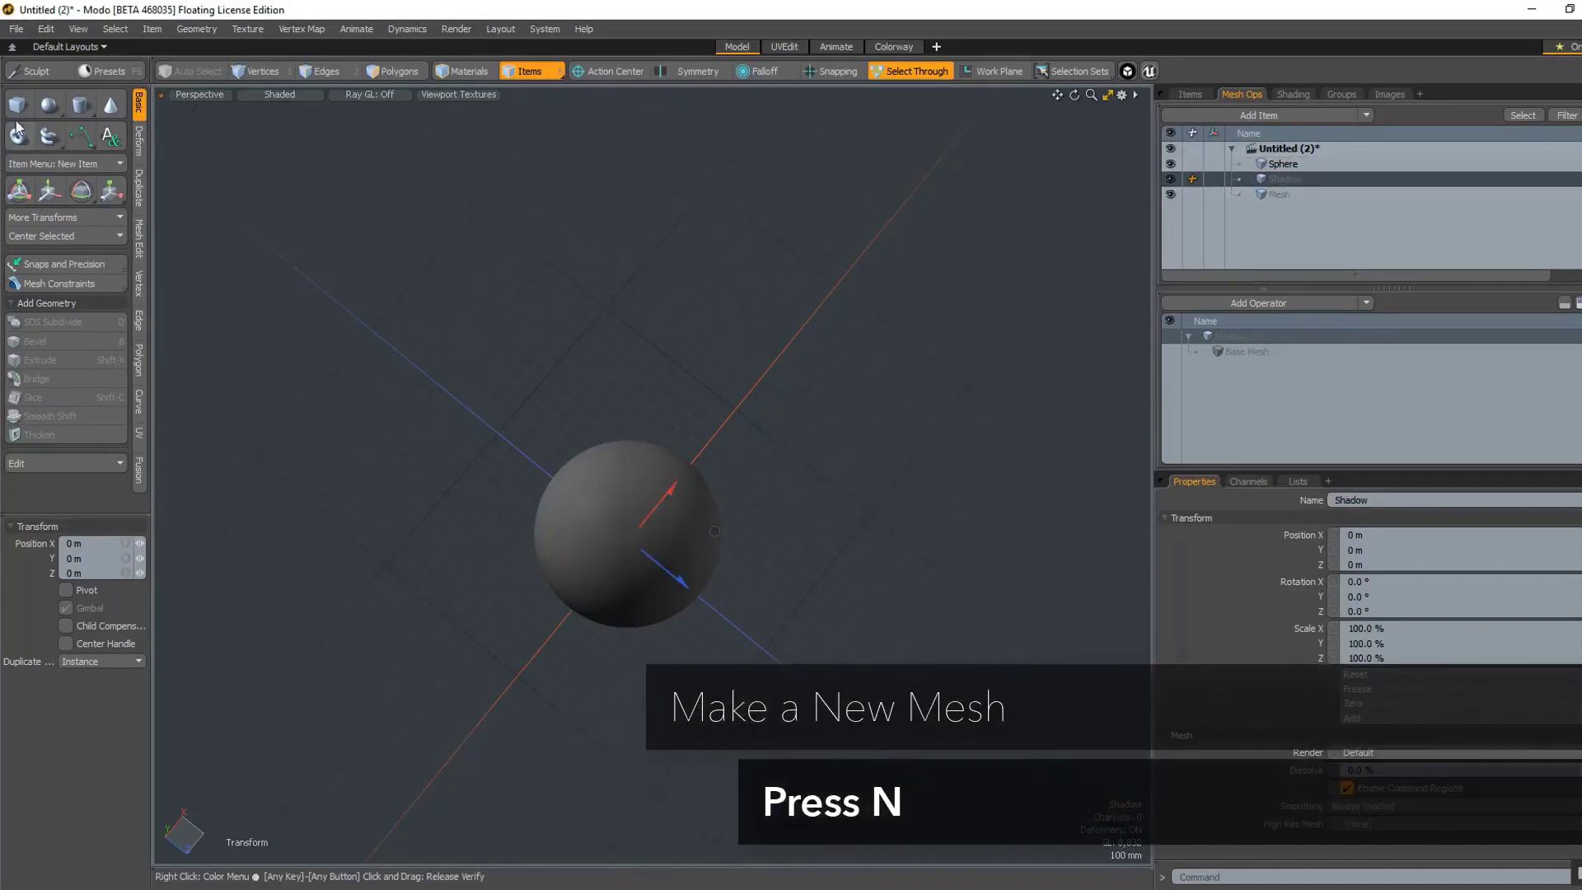
Draw a flat ground plane about 3.5 m by 5.2 m beneath the sphere in the Shadow mesh with the Cube primitive.
left_click(18, 105)
mouse_move(268, 272)
left_mouse_down()
mouse_move(816, 635)
mouse_move(781, 318)
mouse_move(717, 555)
mouse_move(698, 403)
mouse_move(495, 464)
mouse_move(865, 321)
mouse_move(649, 543)
left_mouse_up()
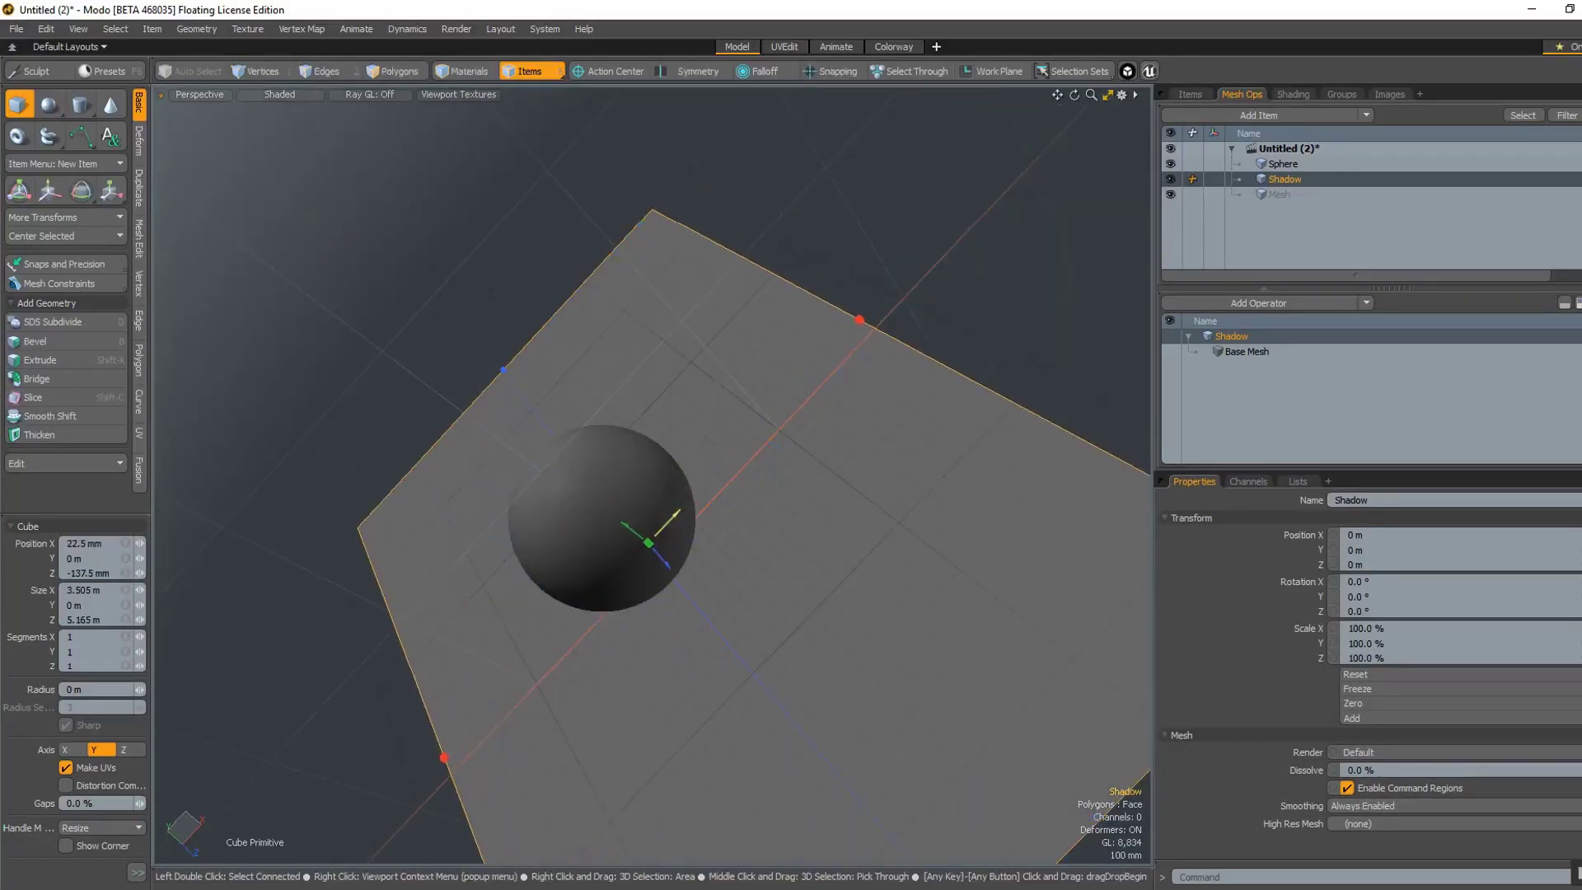
Switch to the Colorway layout and frame the sphere and its shadow on the plane in the render preview.
left_click(893, 47)
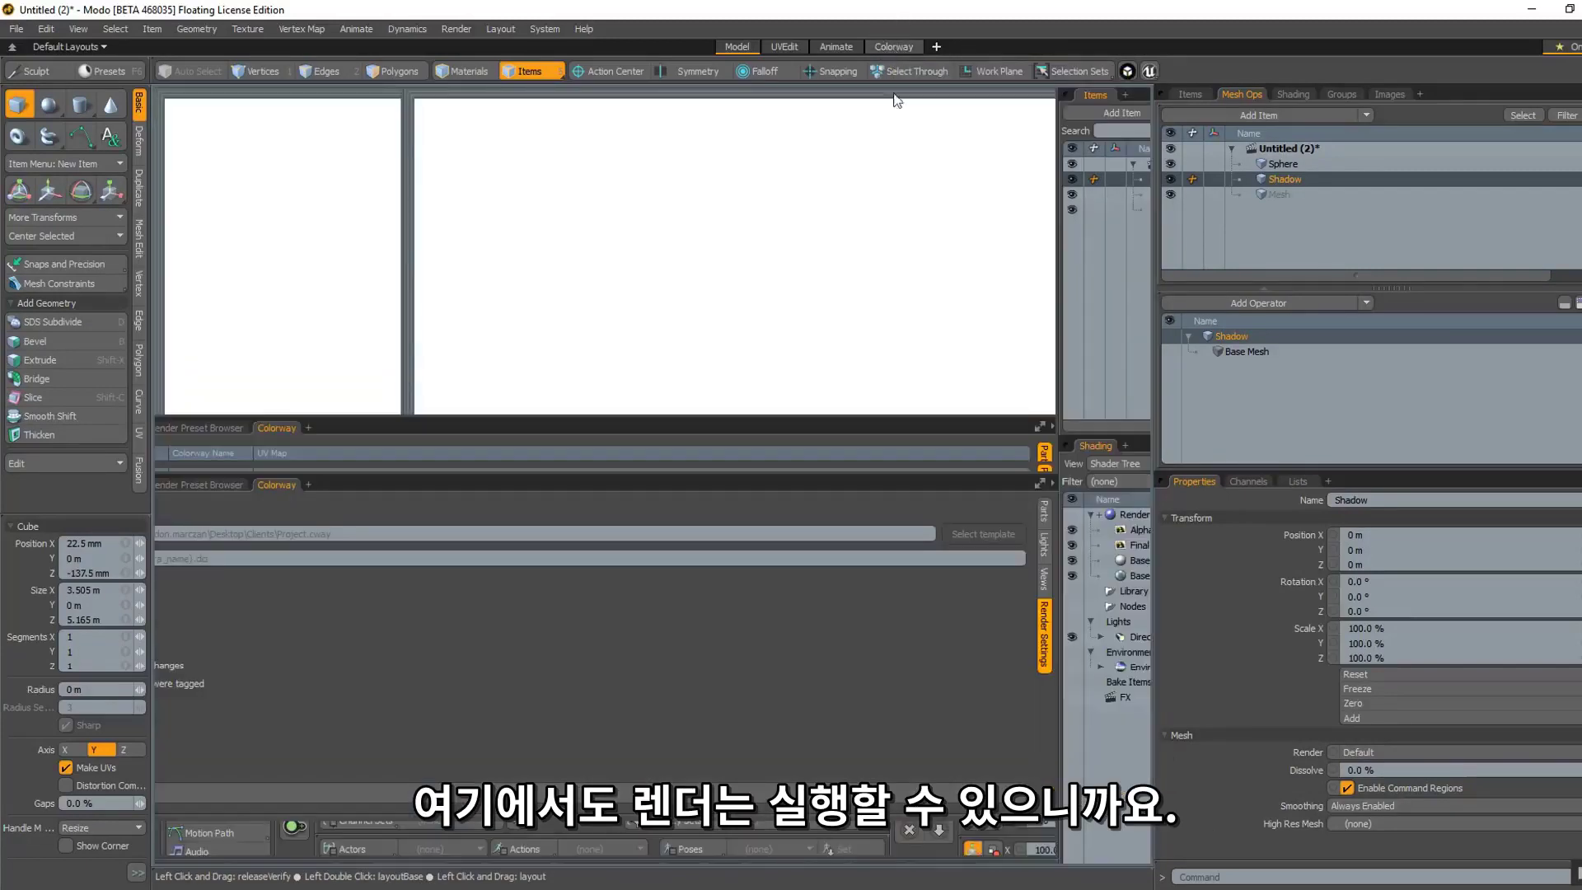
left_click(521, 269)
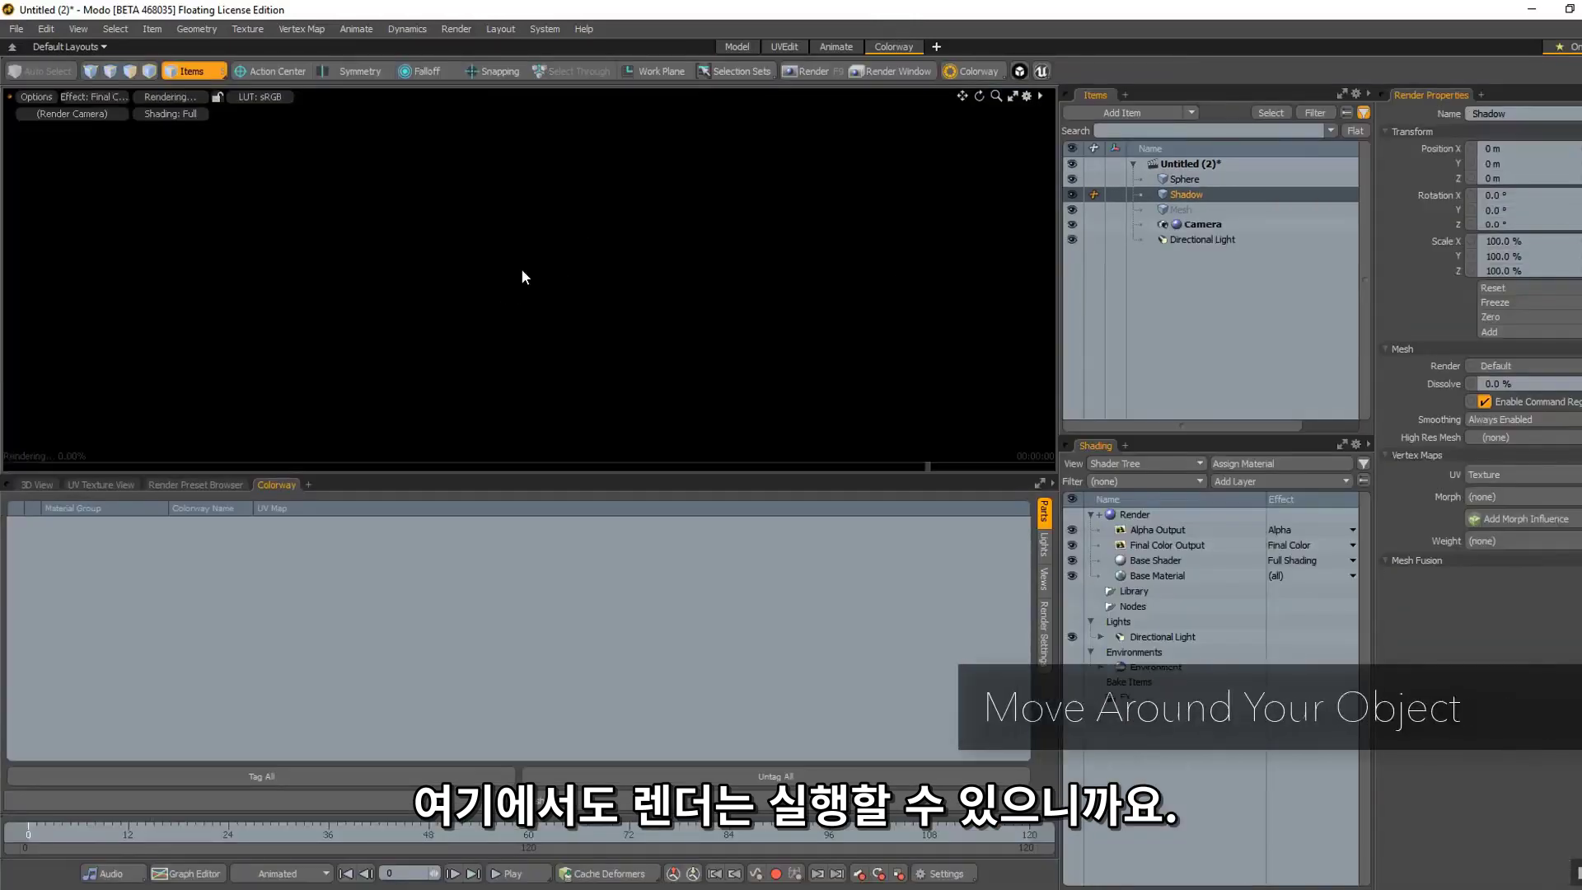
left_click_drag(780, 320, 637, 221, "alt")
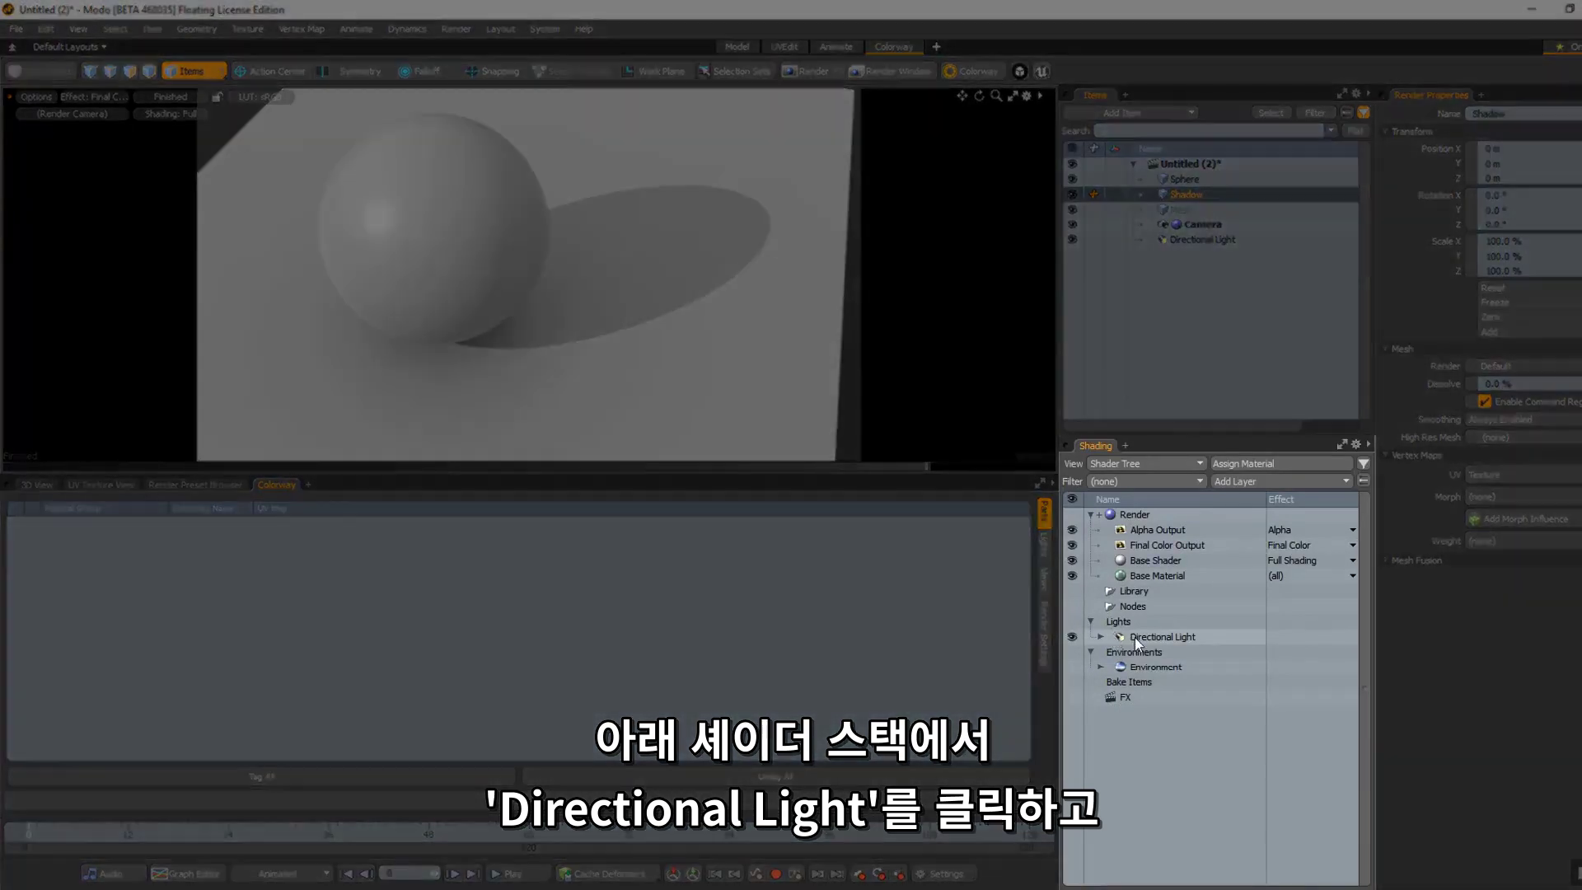
Set the Directional Light's Spread Angle to 15° to soften the shadow.
left_click(1134, 636)
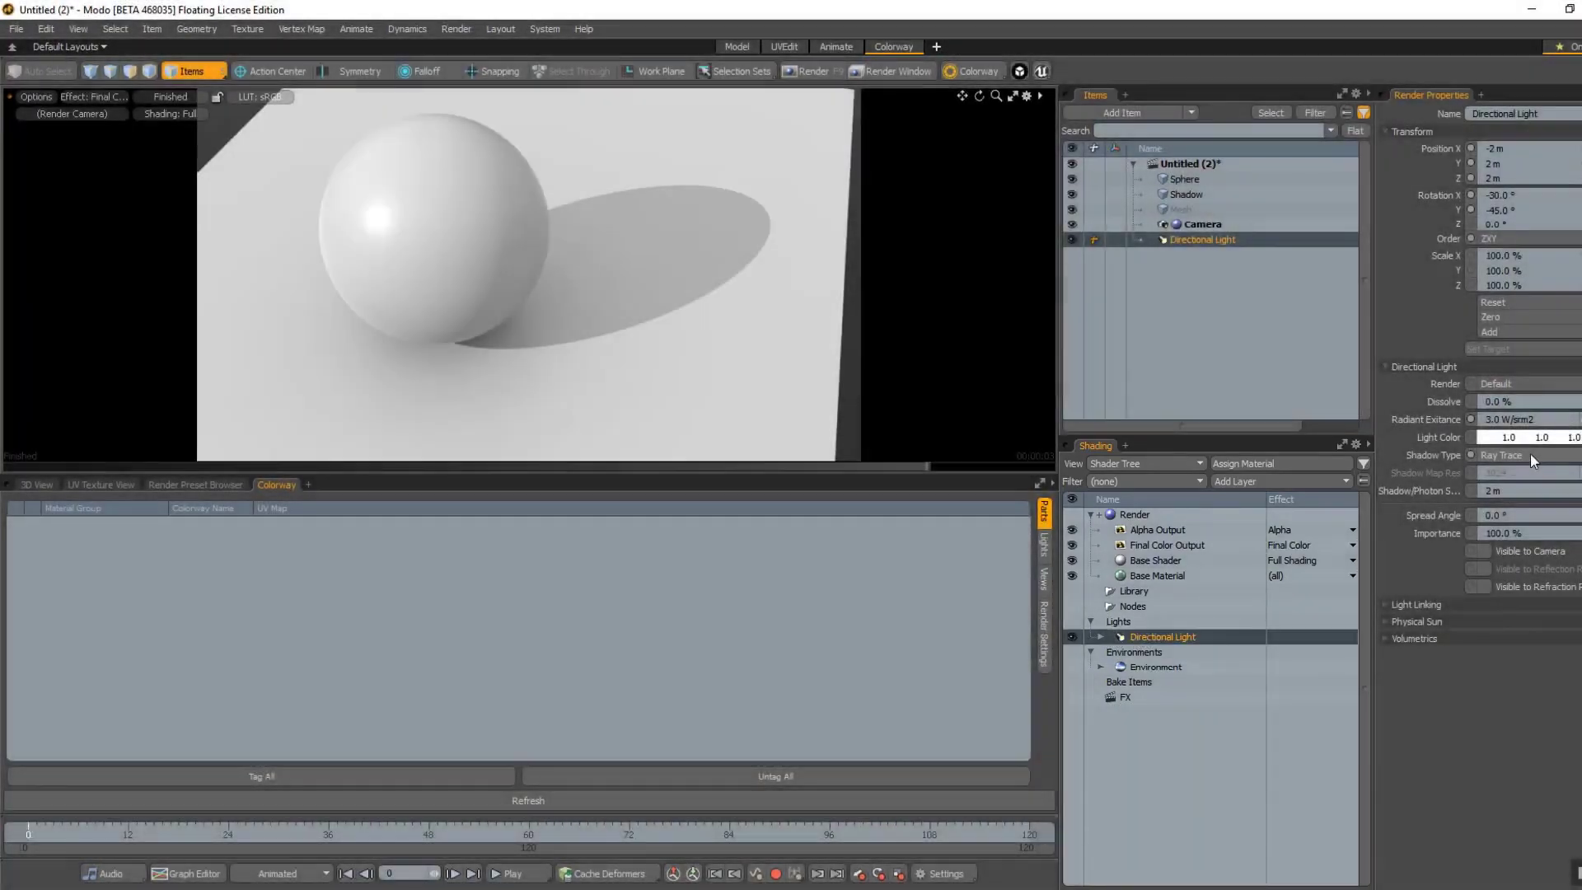
left_click(1102, 636)
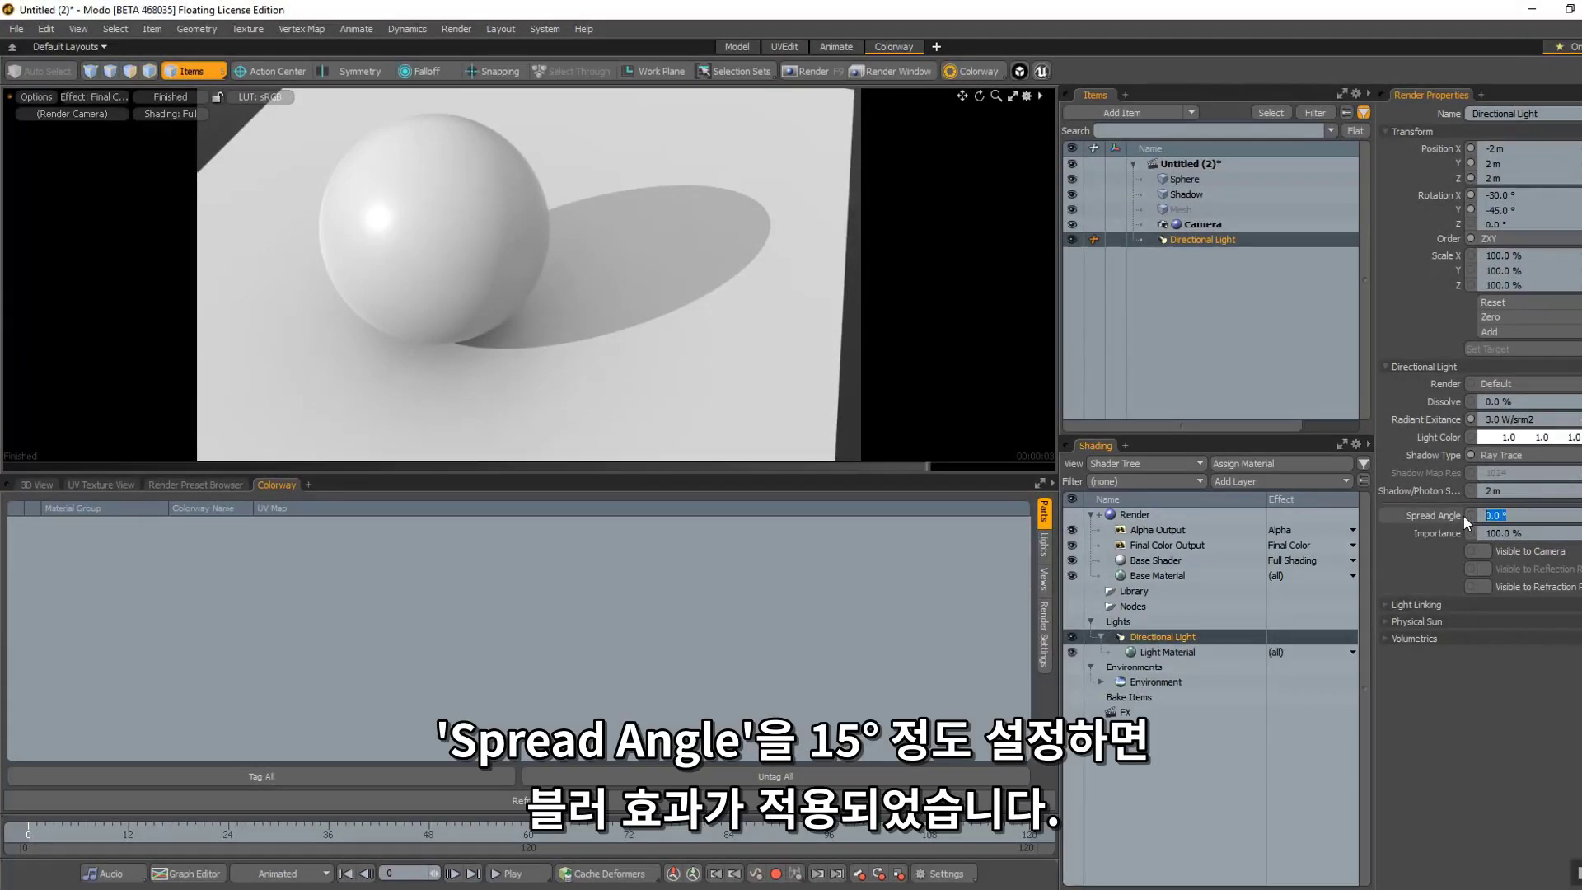
type("15")
key("Tab")
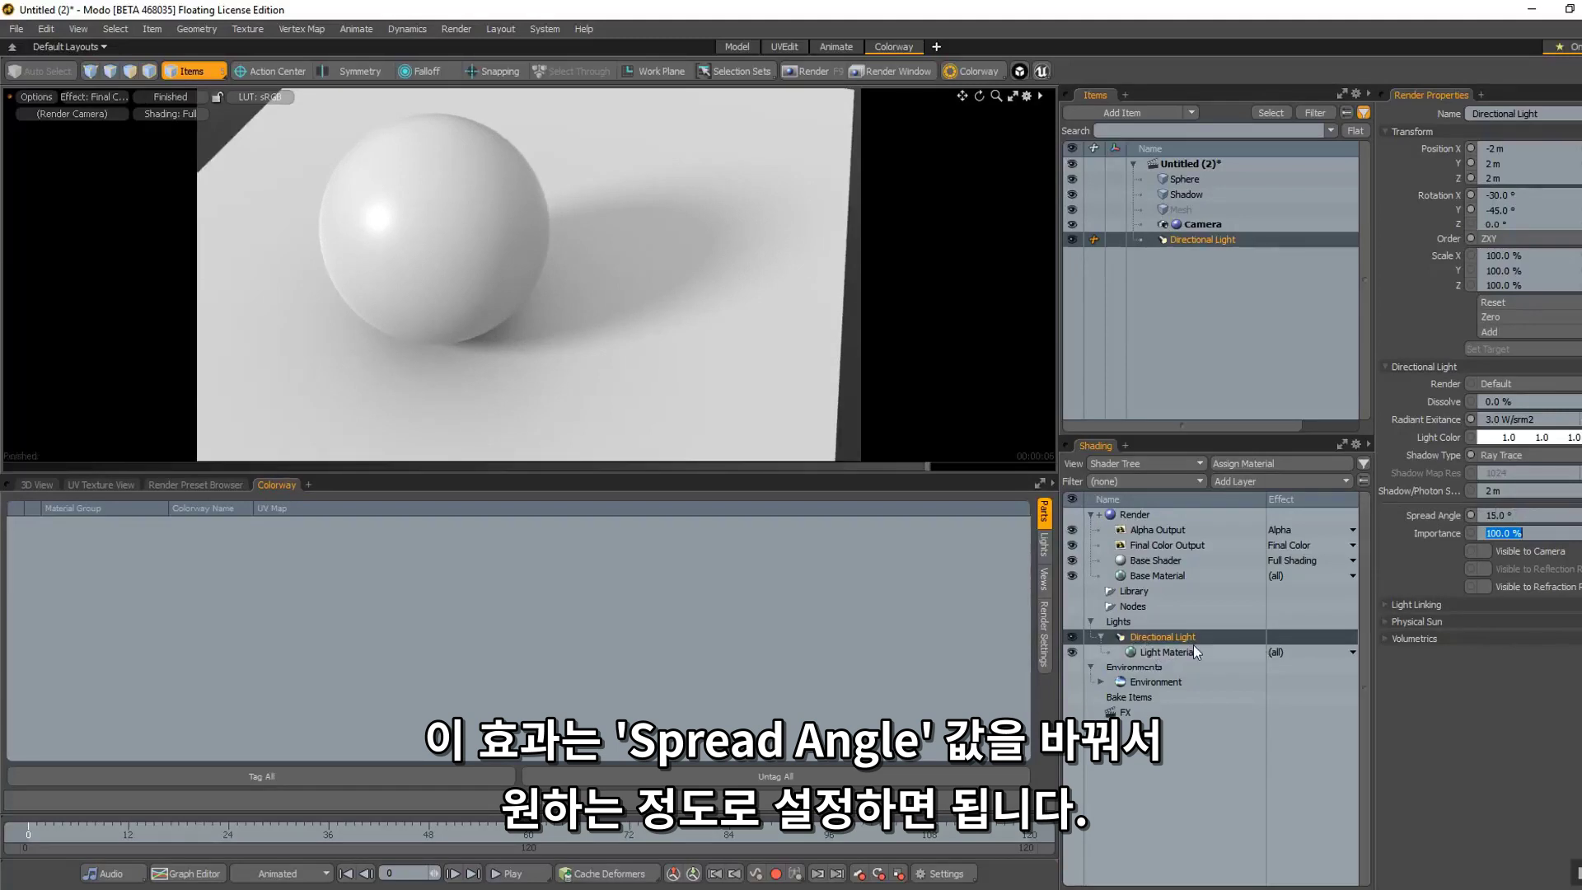
Assign a new material named Sphere to the Sphere mesh.
left_click(1196, 176)
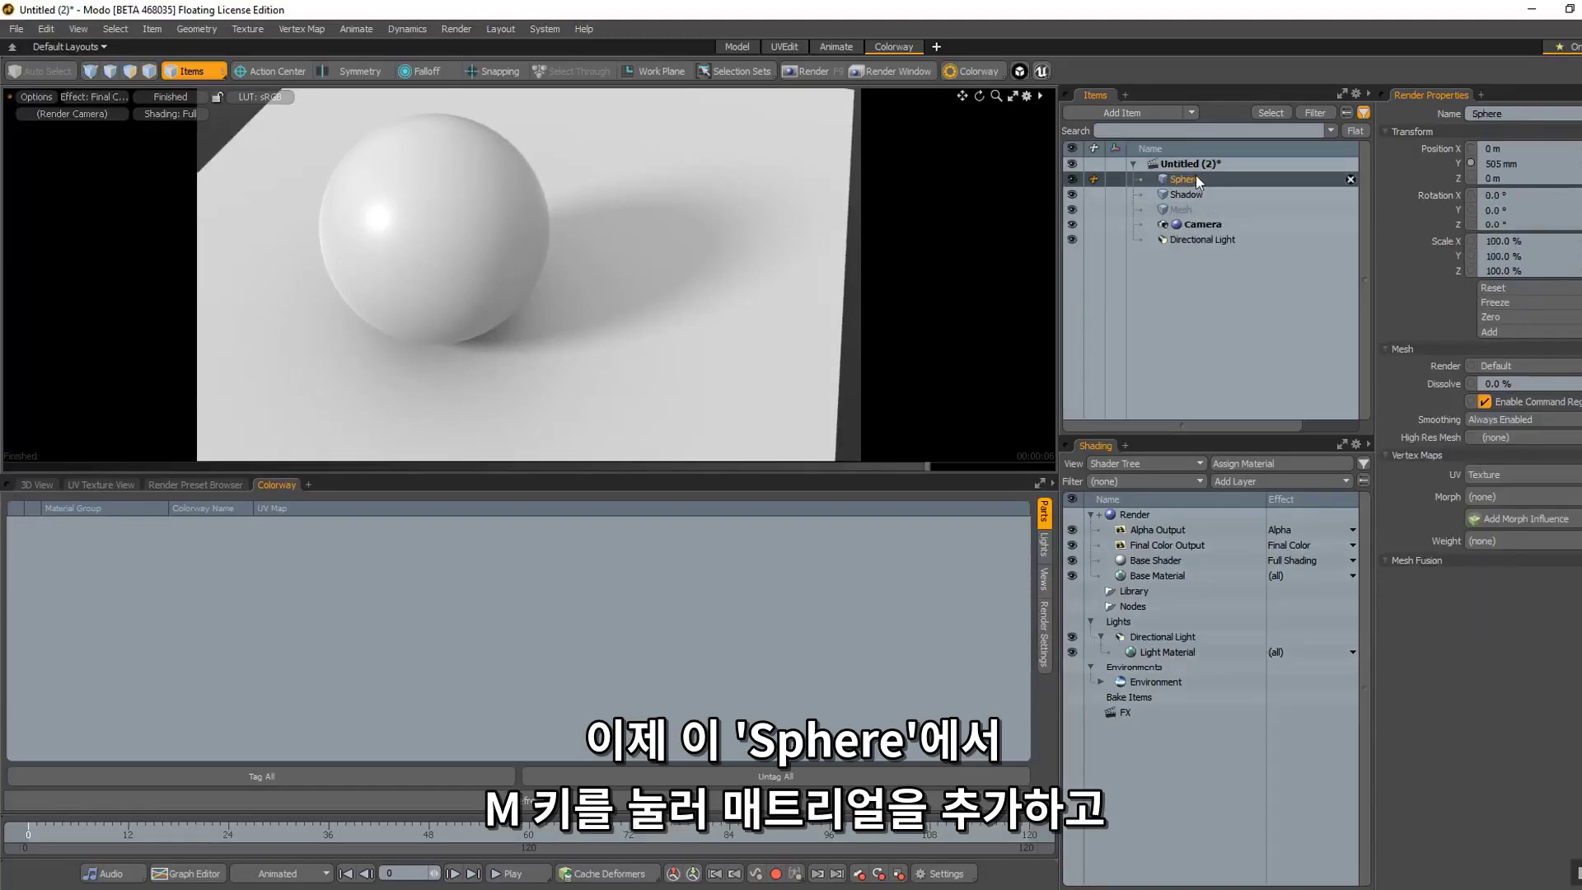
key("m")
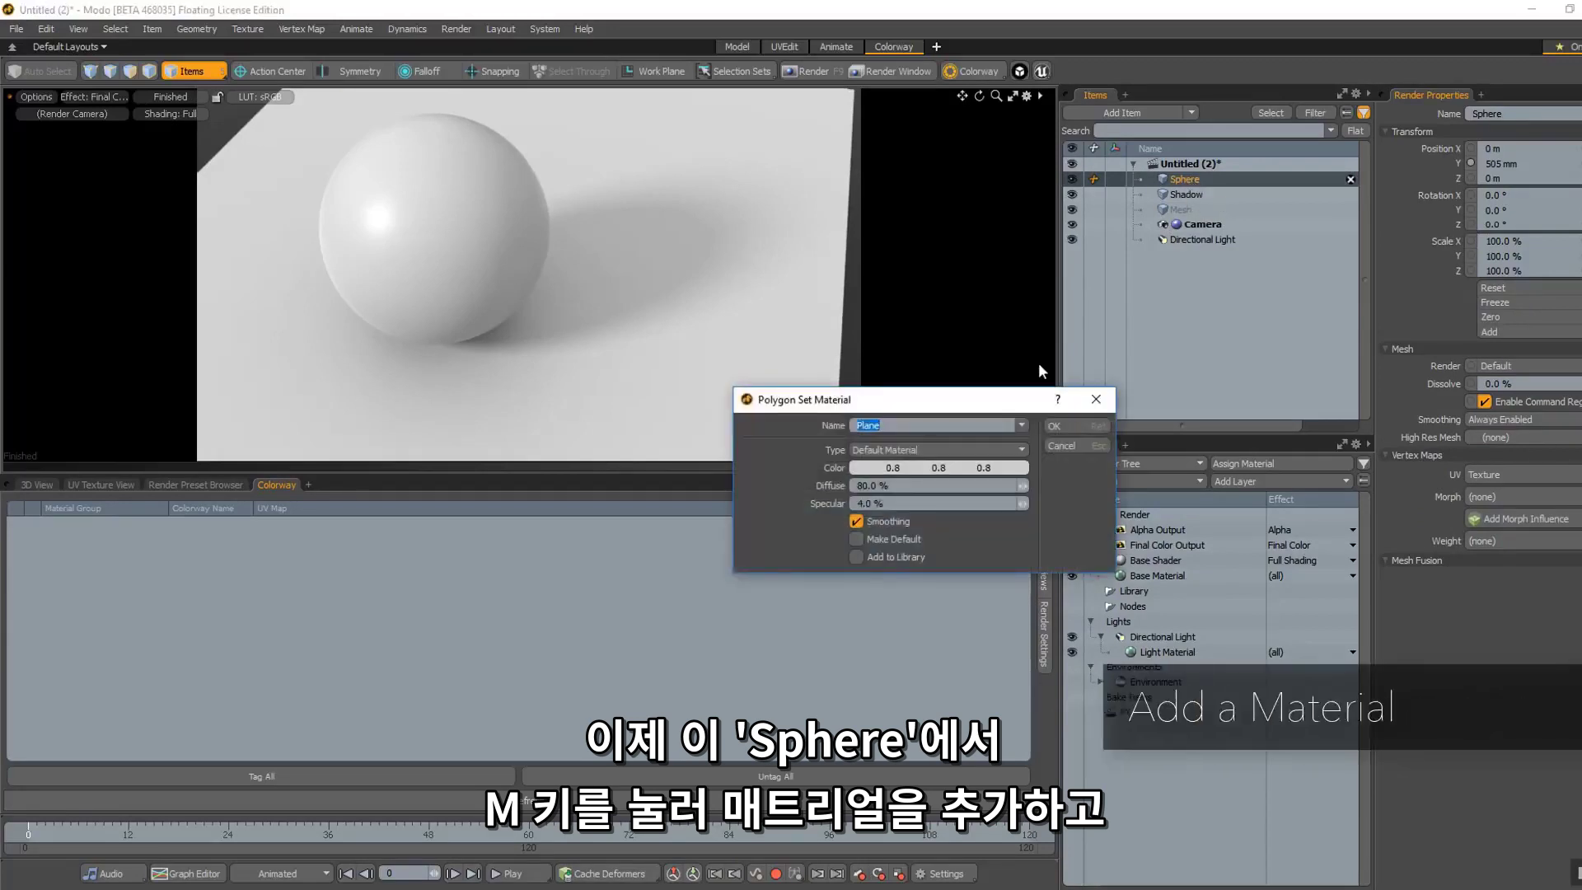
key("Return")
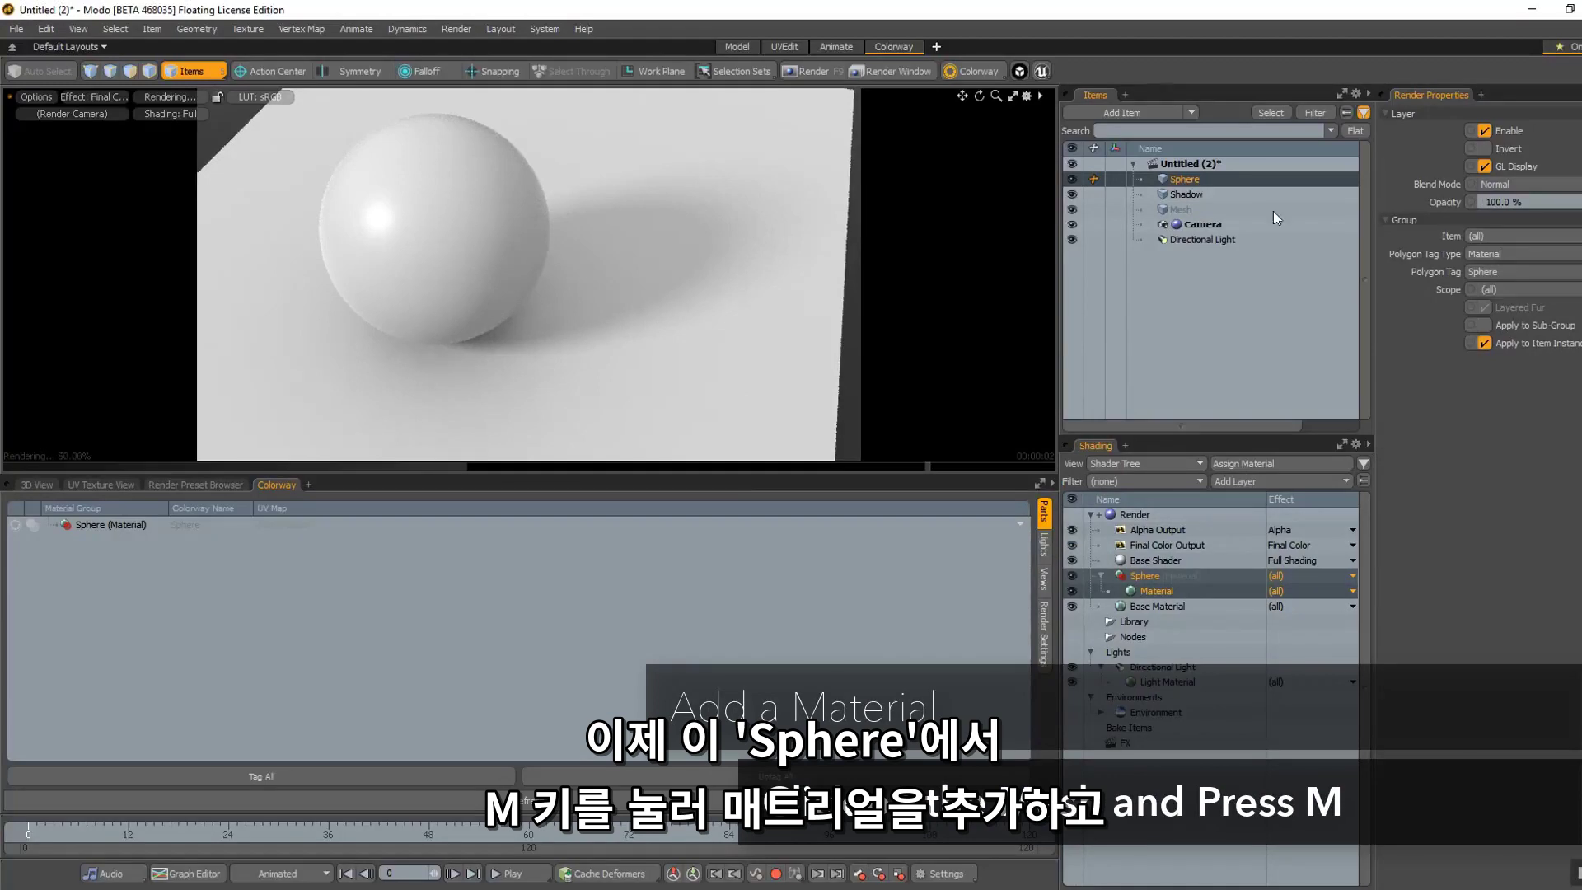
Assign a new material named Shadow Catcher to the Shadow mesh.
left_click(1191, 195)
type("m")
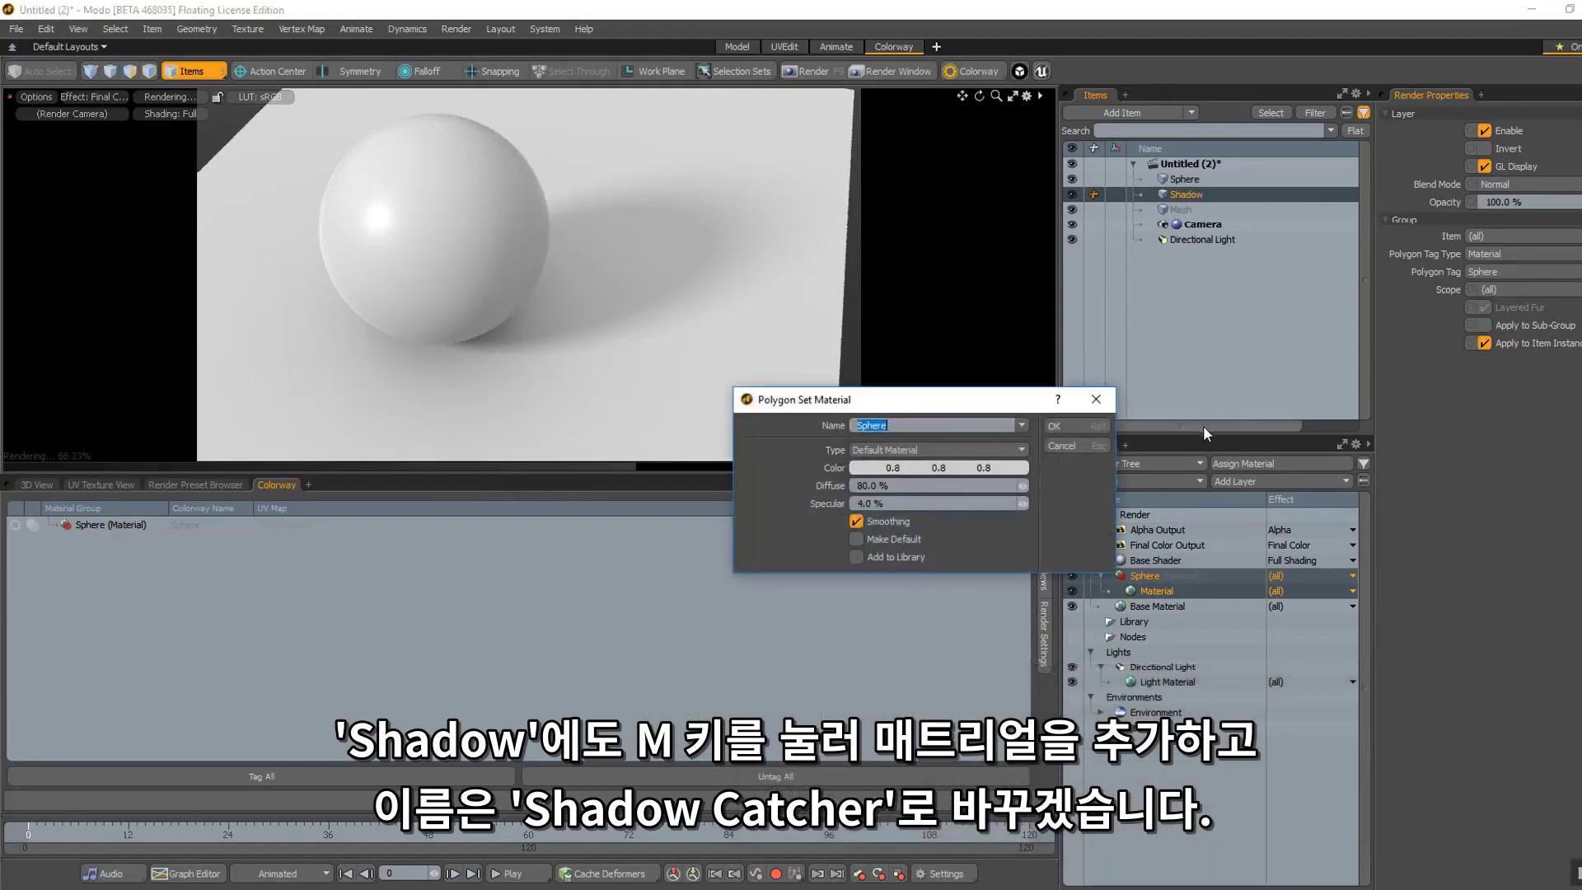
type("Shadow")
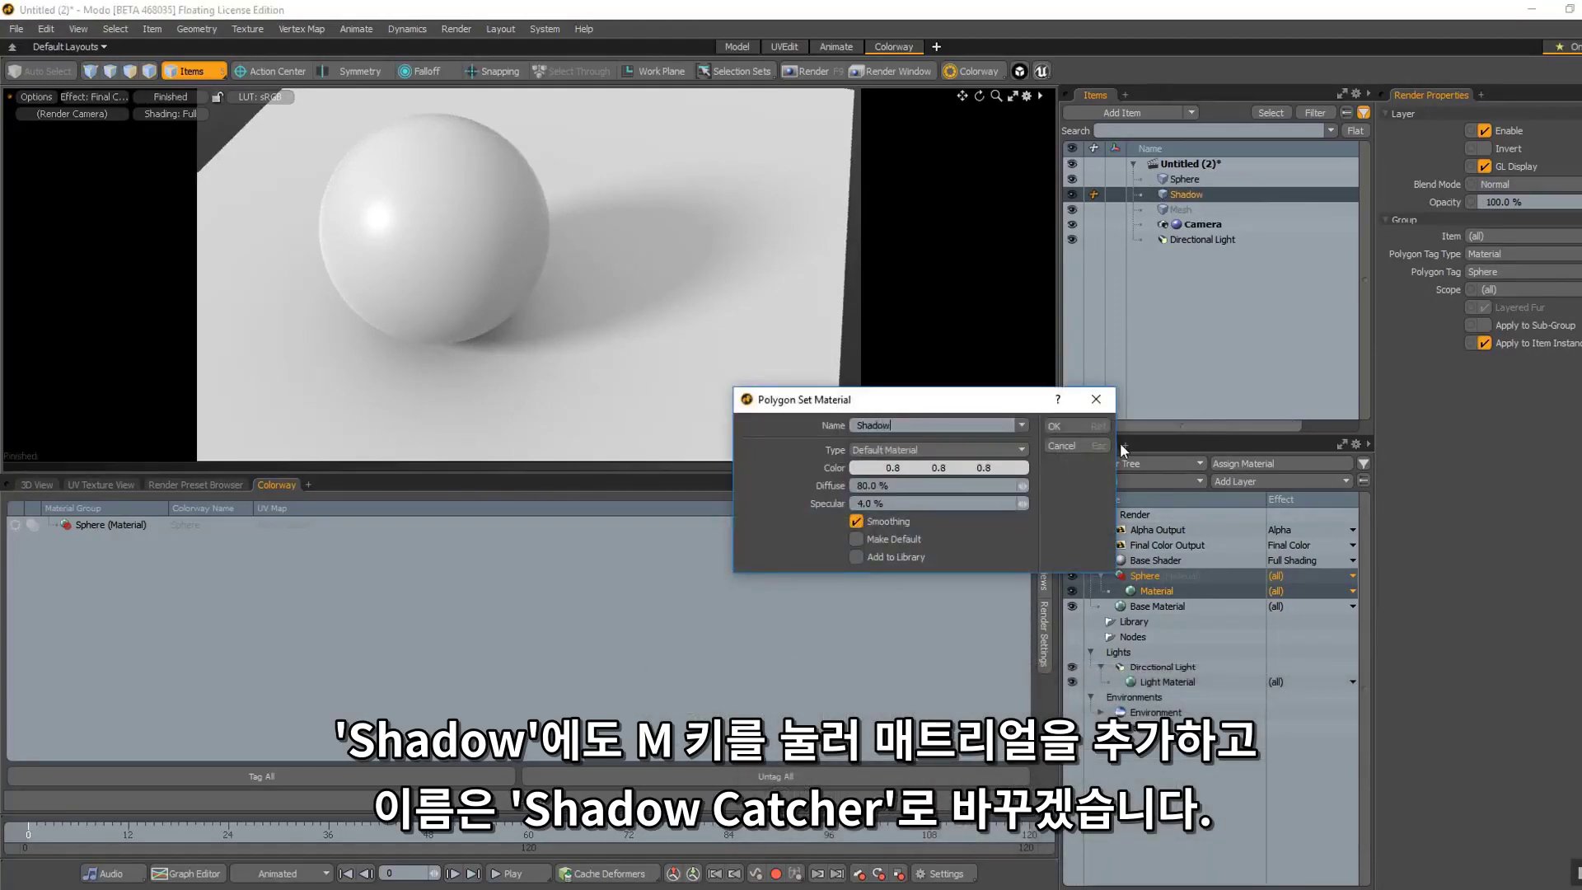
type(" Catcher")
key("Return")
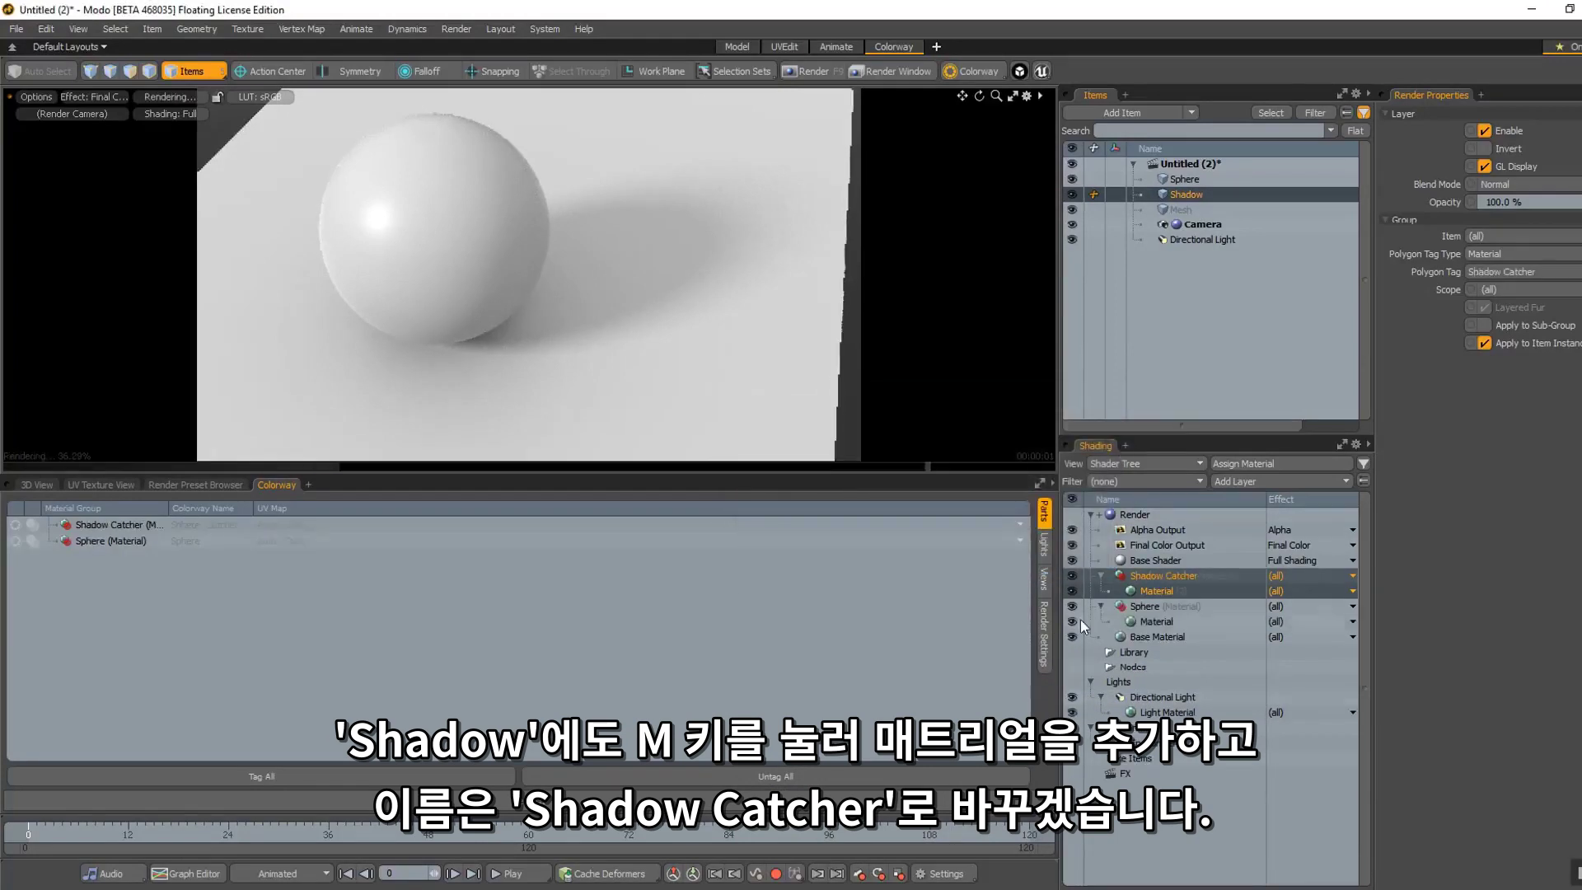
Add a Shader layer to the Shadow Catcher material group and move the whole group above the Base Shader.
left_click(1157, 576)
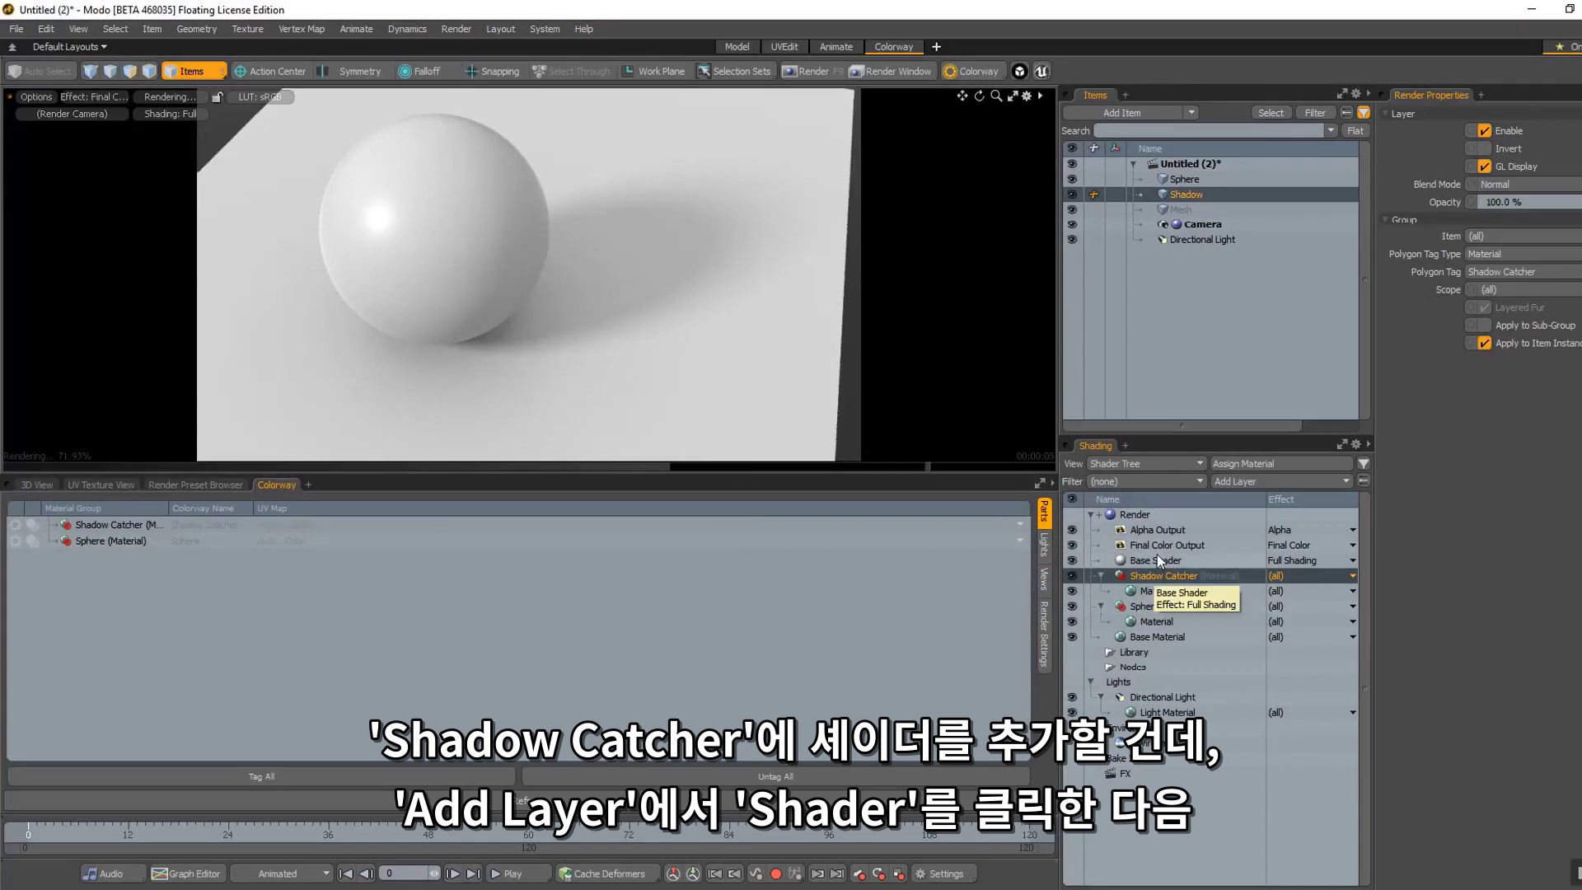
left_click(1240, 483)
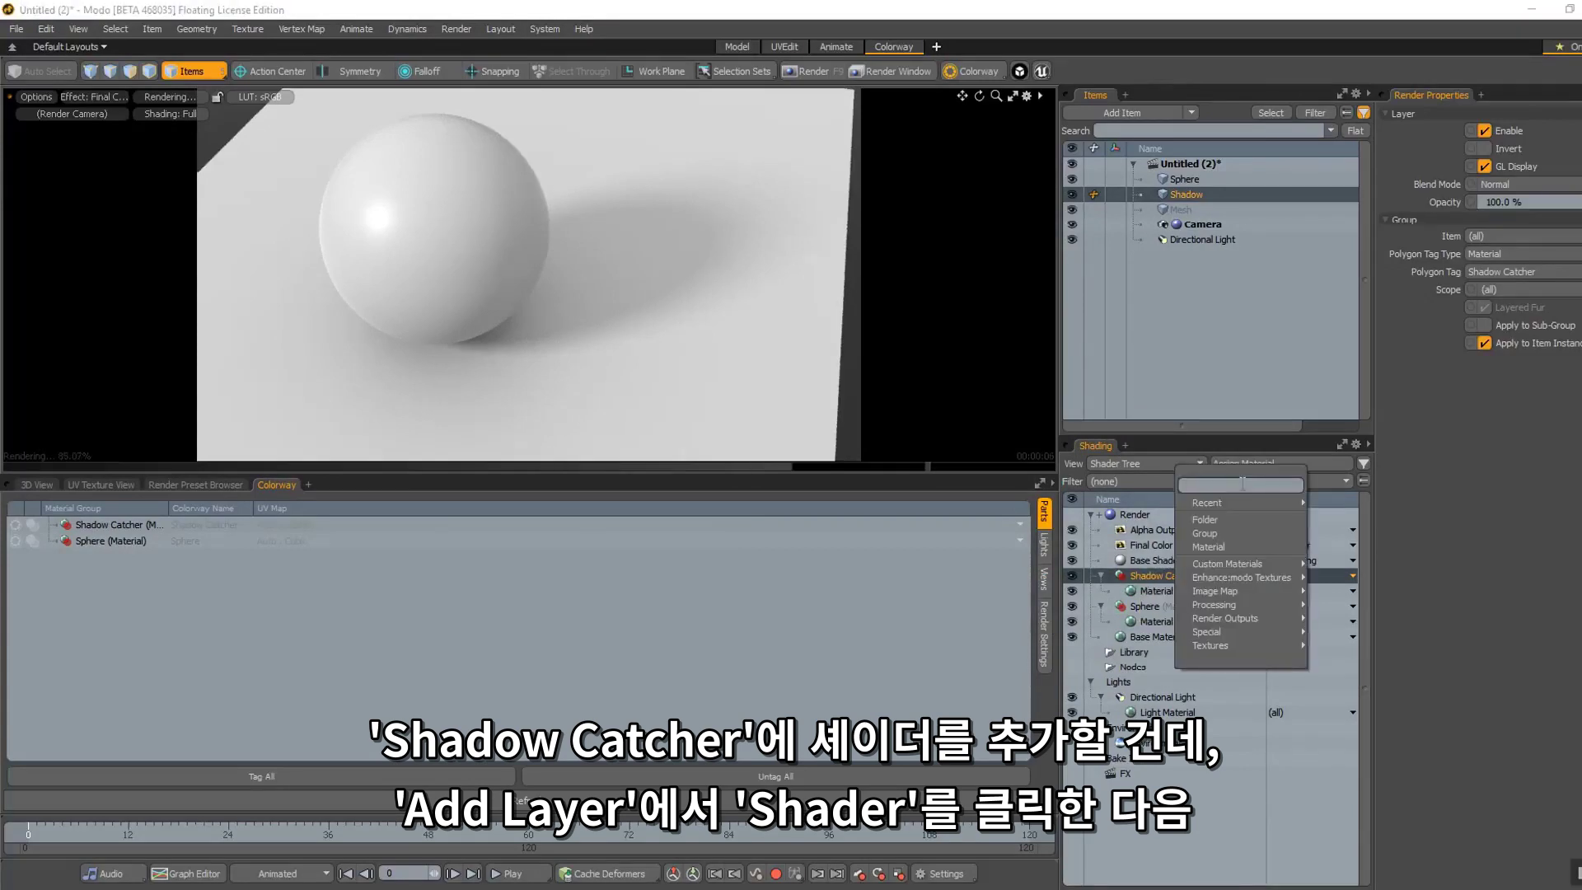
type("shade")
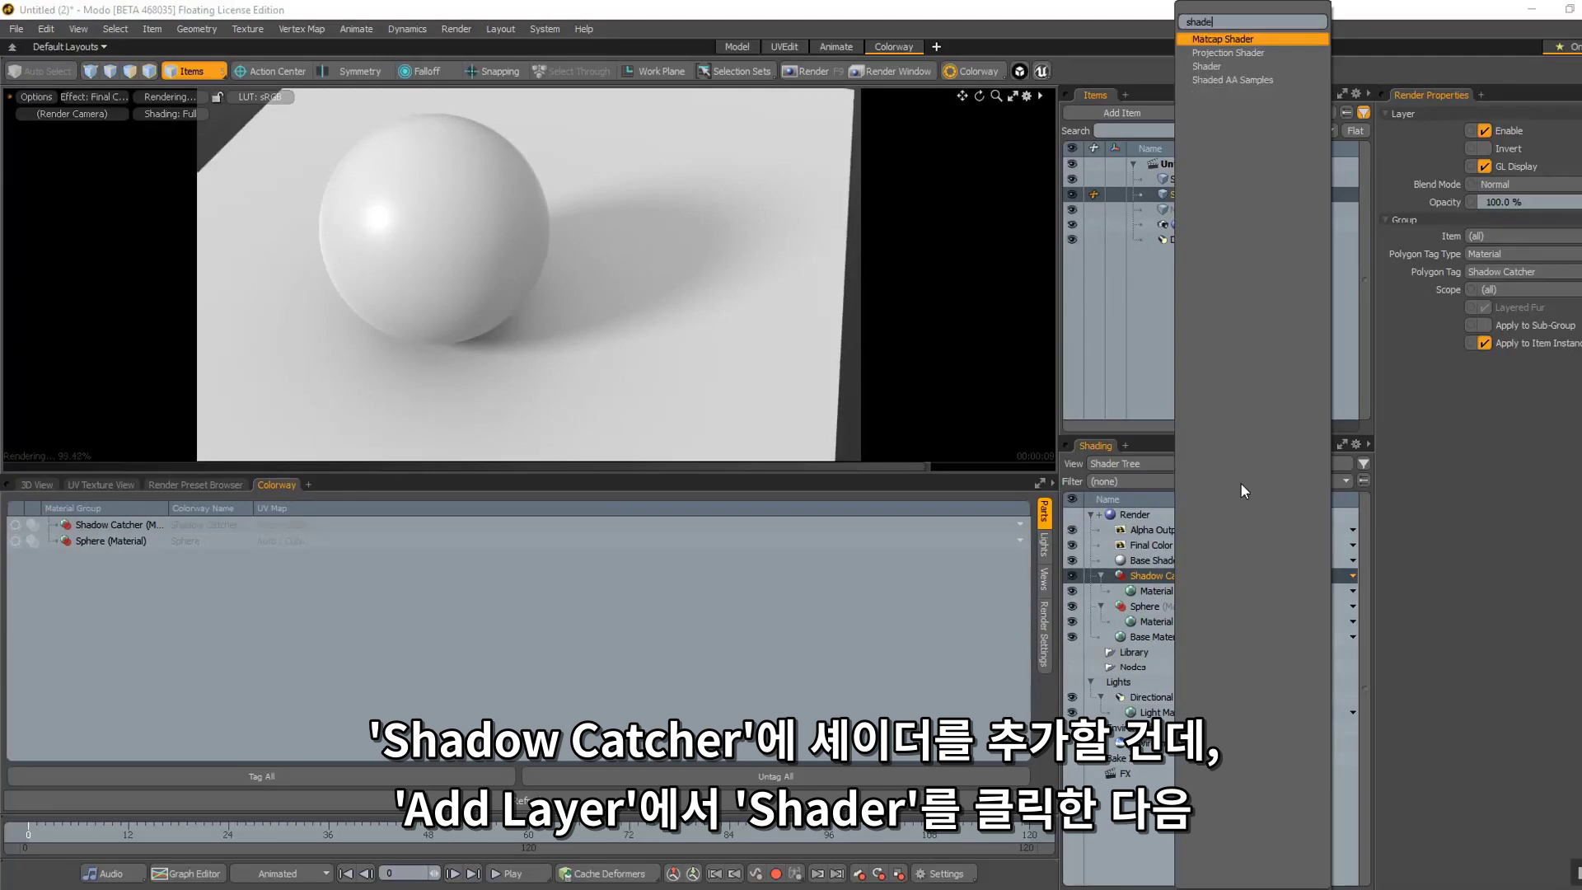
left_click(1224, 66)
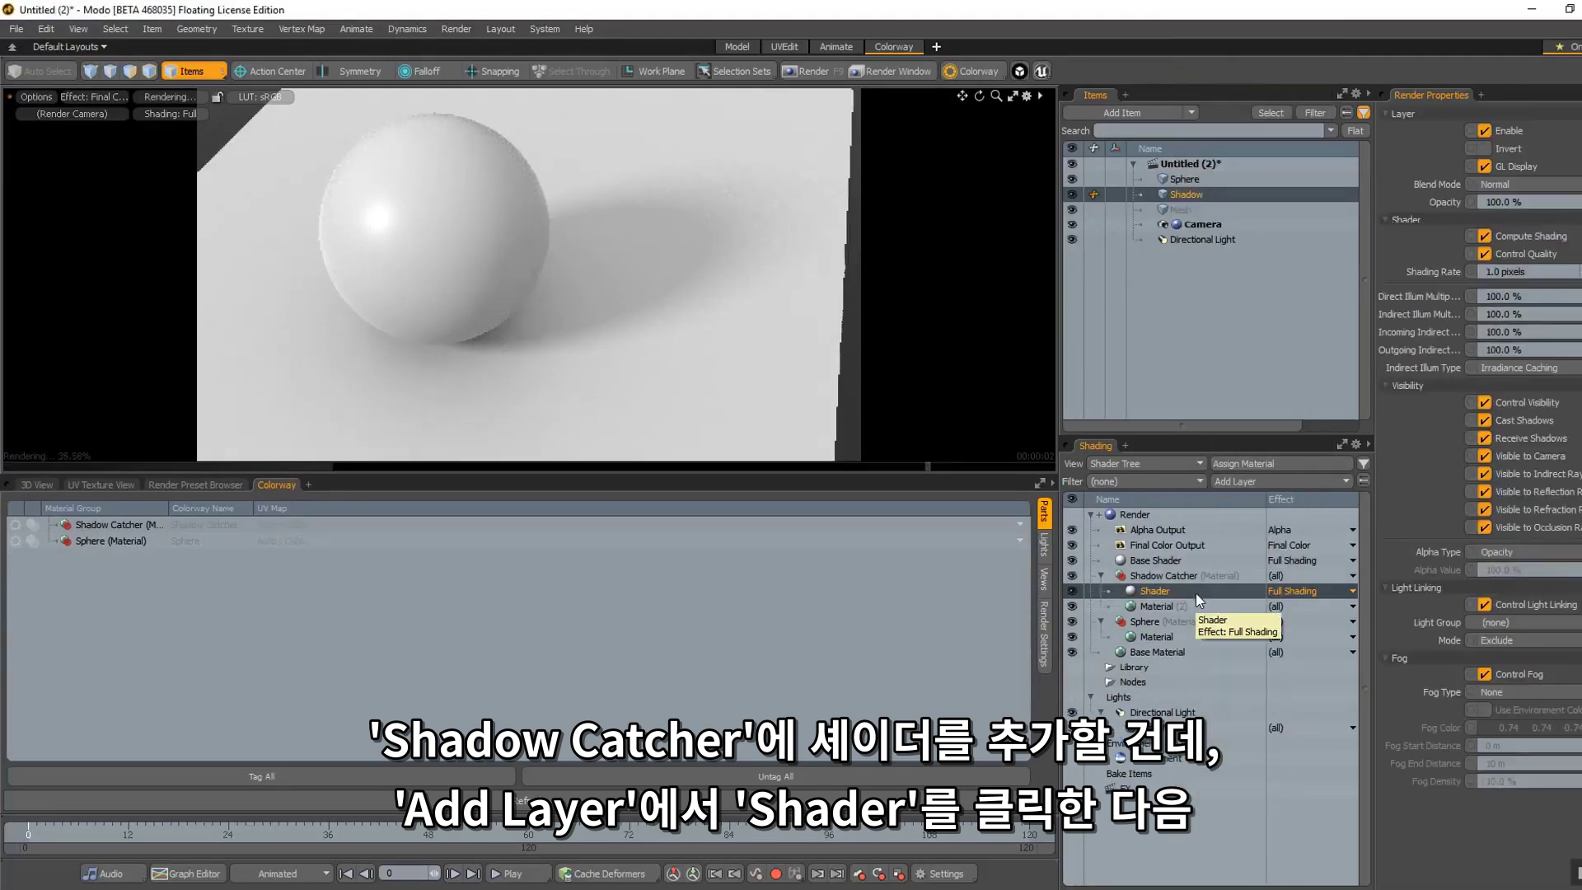
left_click_drag(1164, 578, 1189, 555)
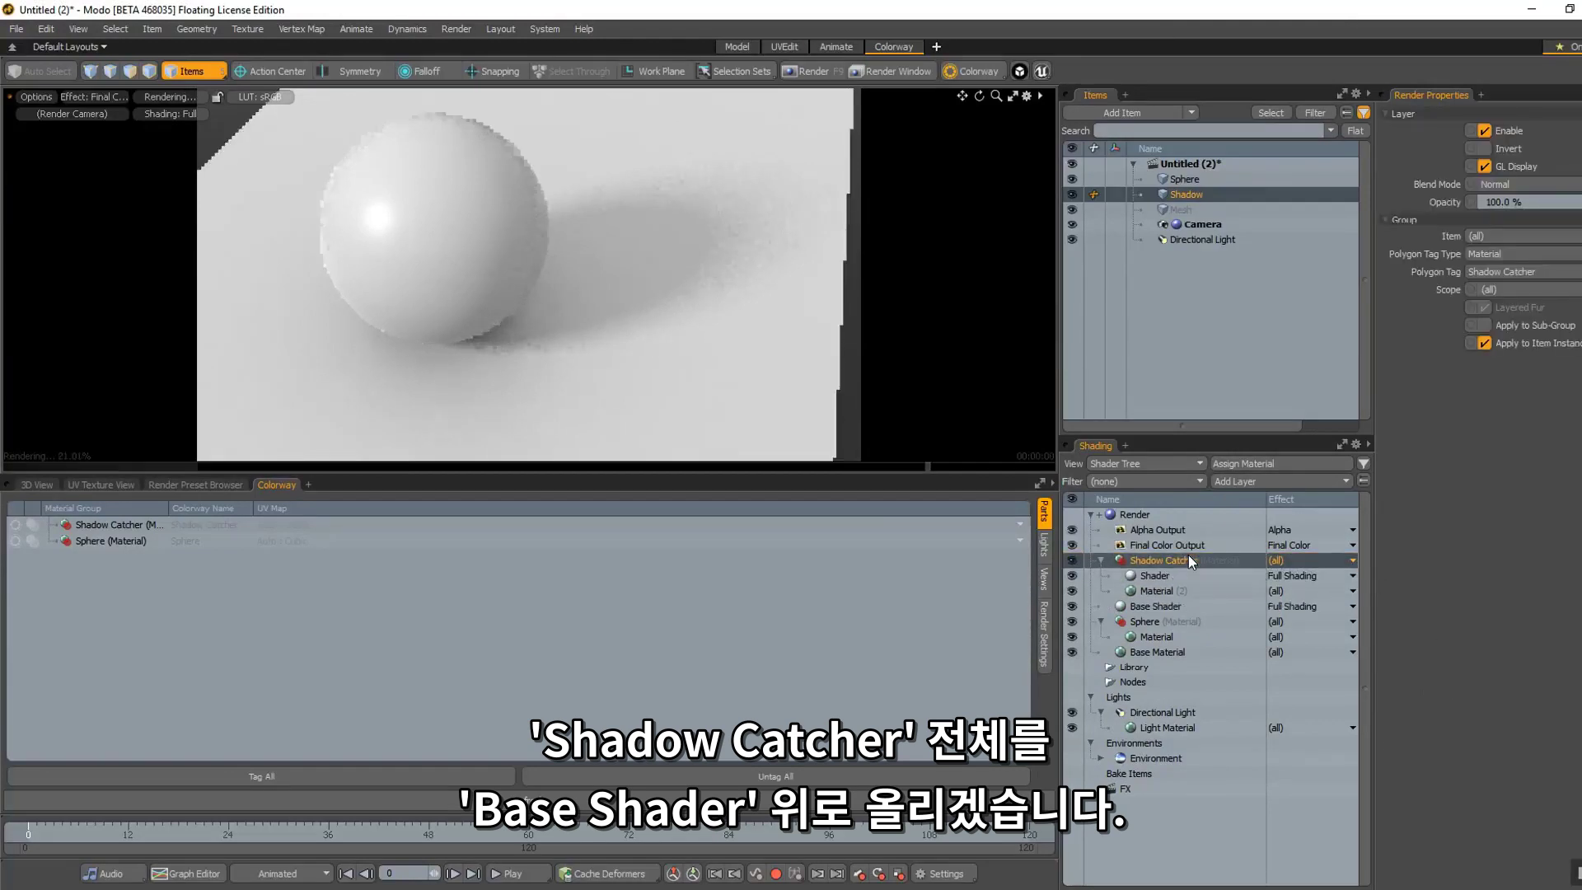
Set the Alpha Type of the Shadow Catcher group's shader to Shadow Catcher.
left_click(1163, 577)
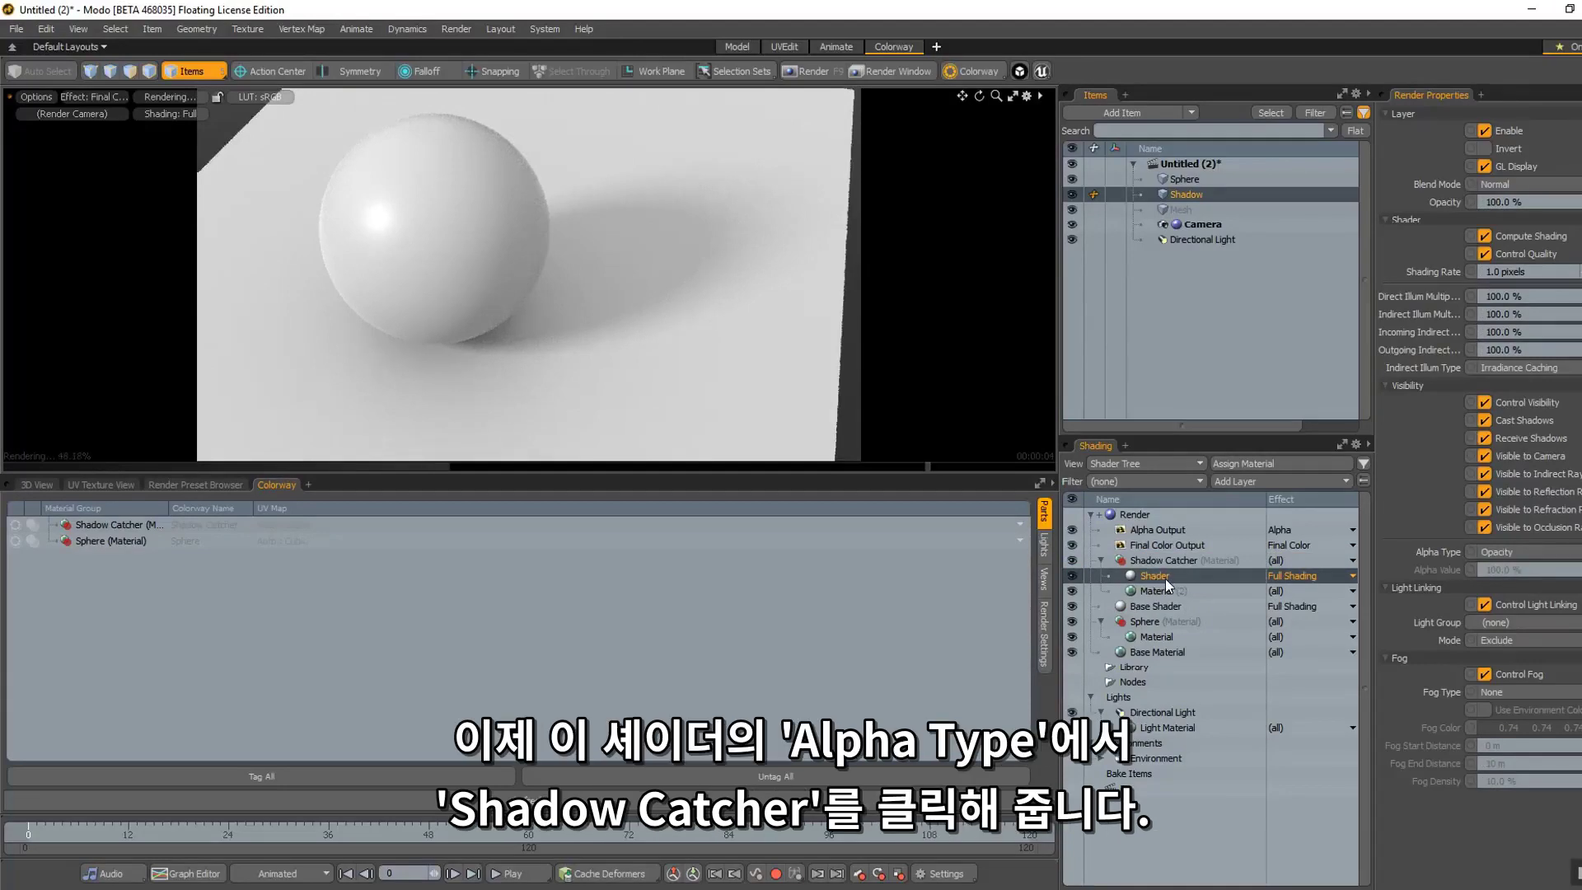
left_click(1525, 552)
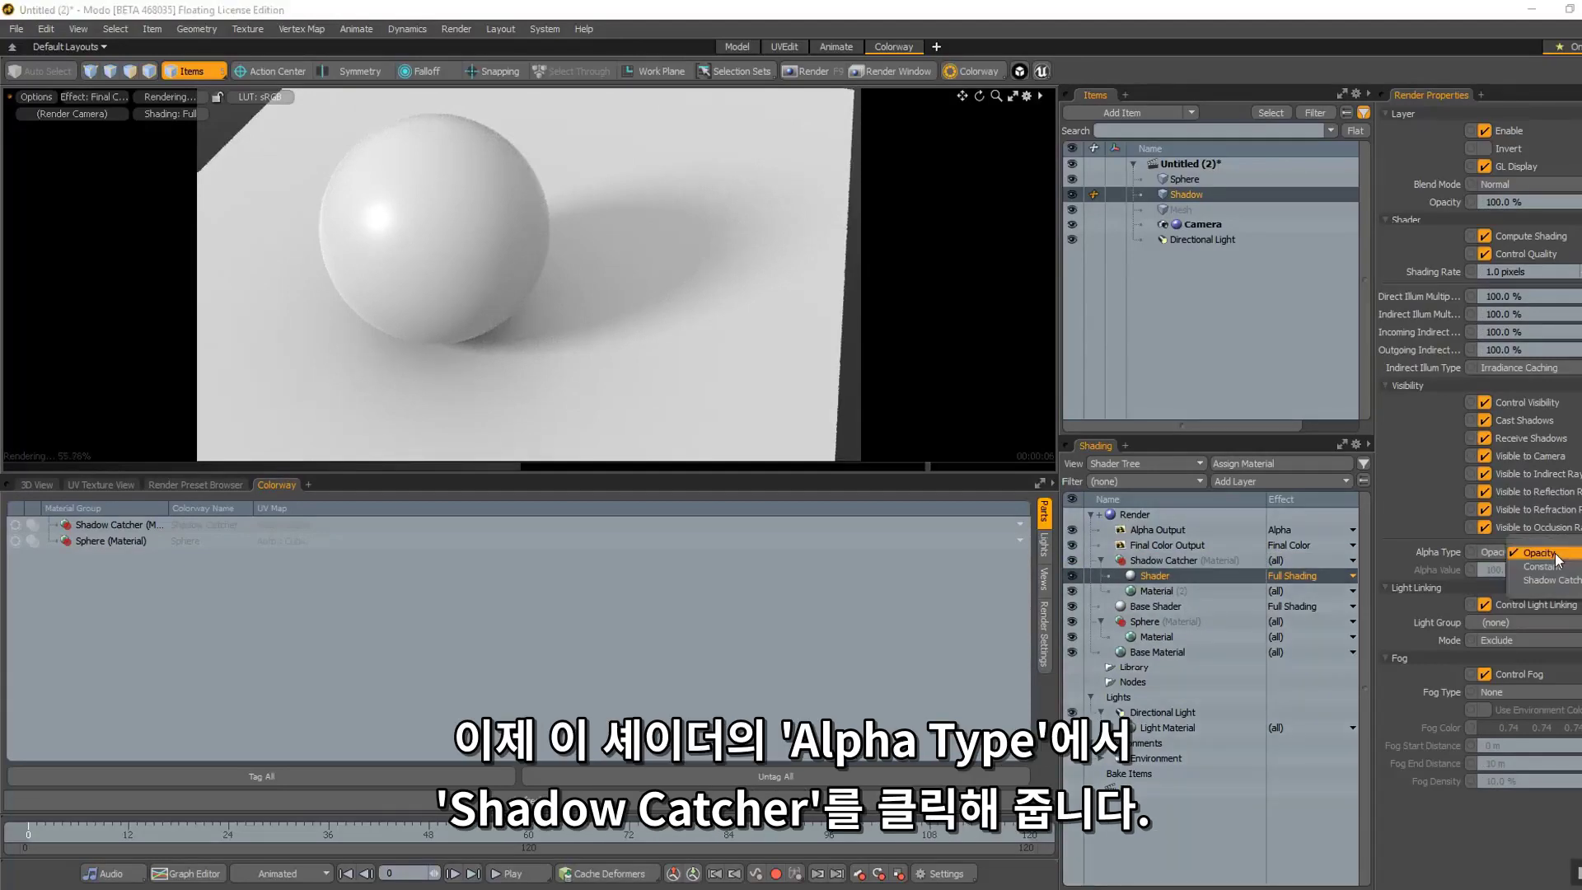
left_click(1556, 583)
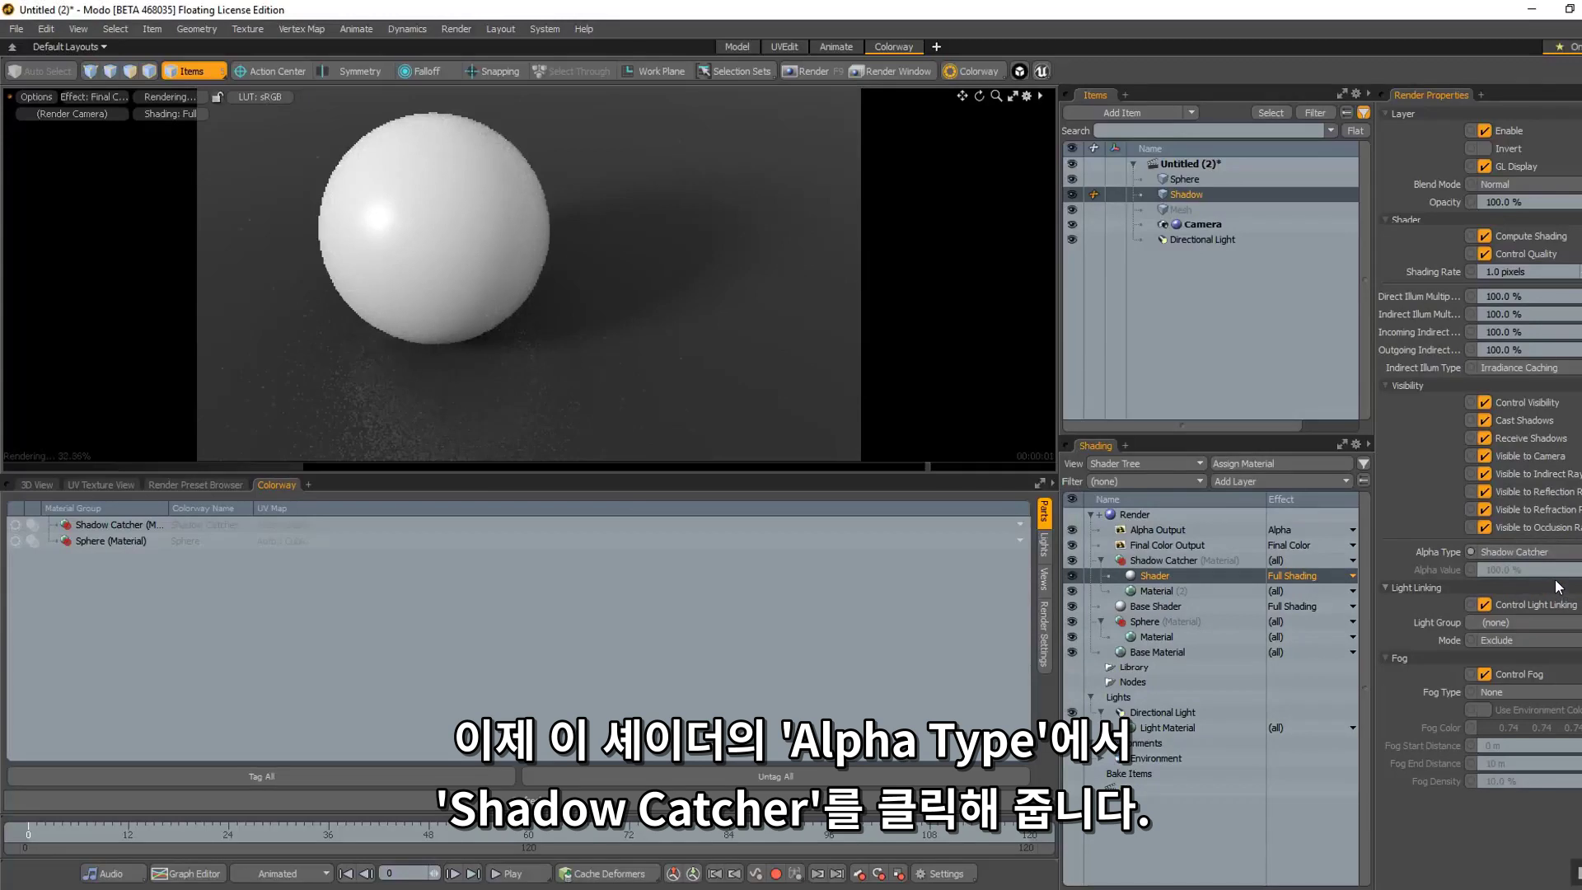
Change the Shadow Color of the Directional Light's material to a neutral dark grey.
left_click(1174, 729)
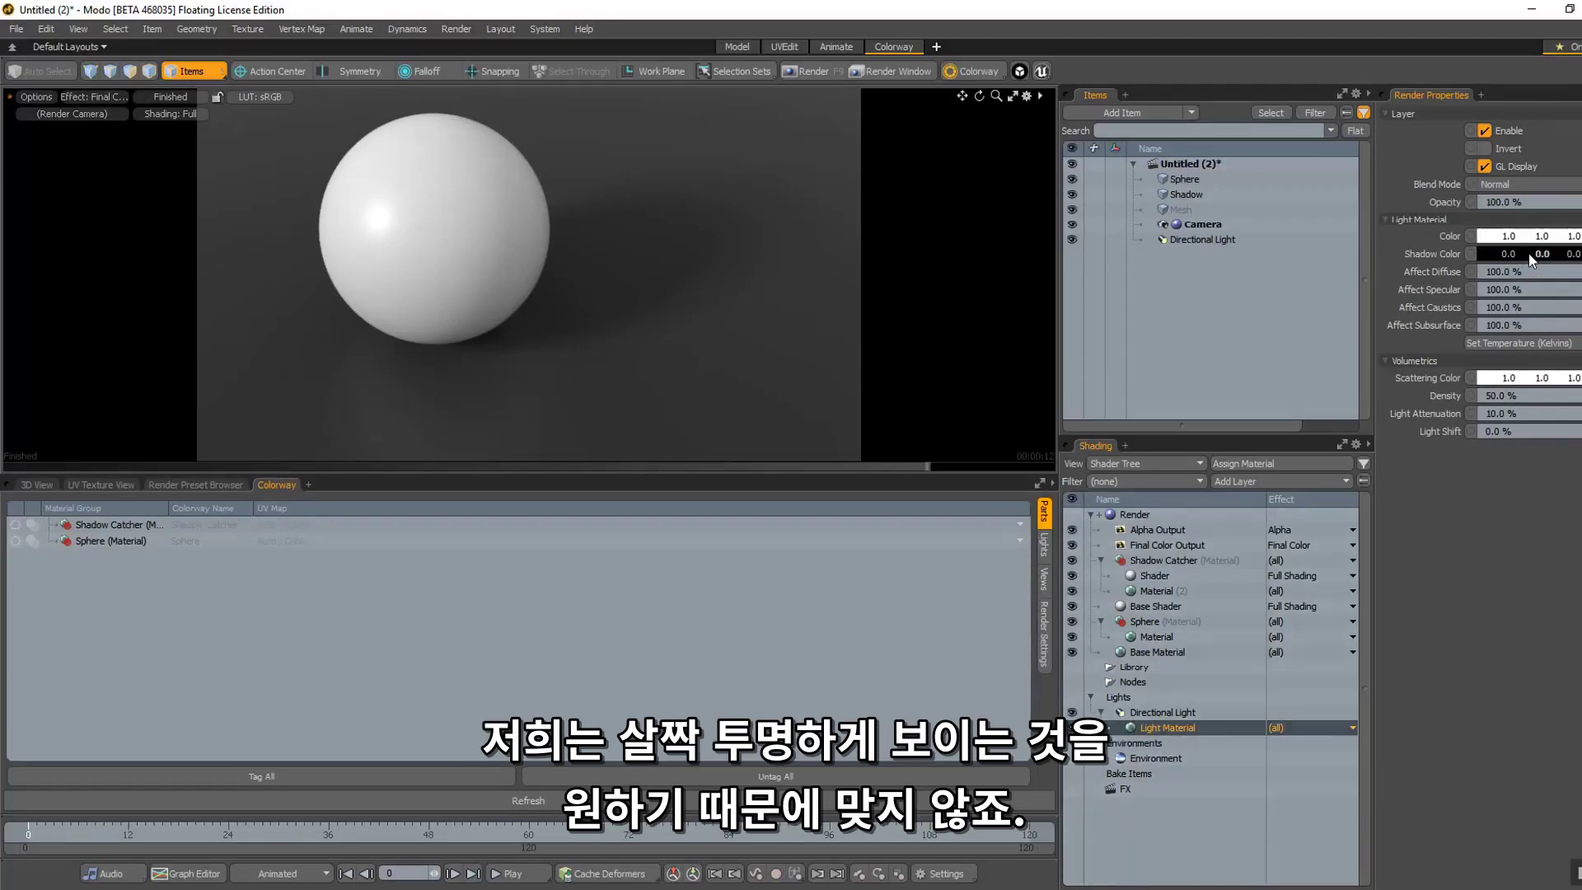
double_click(1530, 254)
mouse_move(963, 282)
left_mouse_down()
mouse_move(1000, 284)
mouse_move(977, 290)
left_mouse_up()
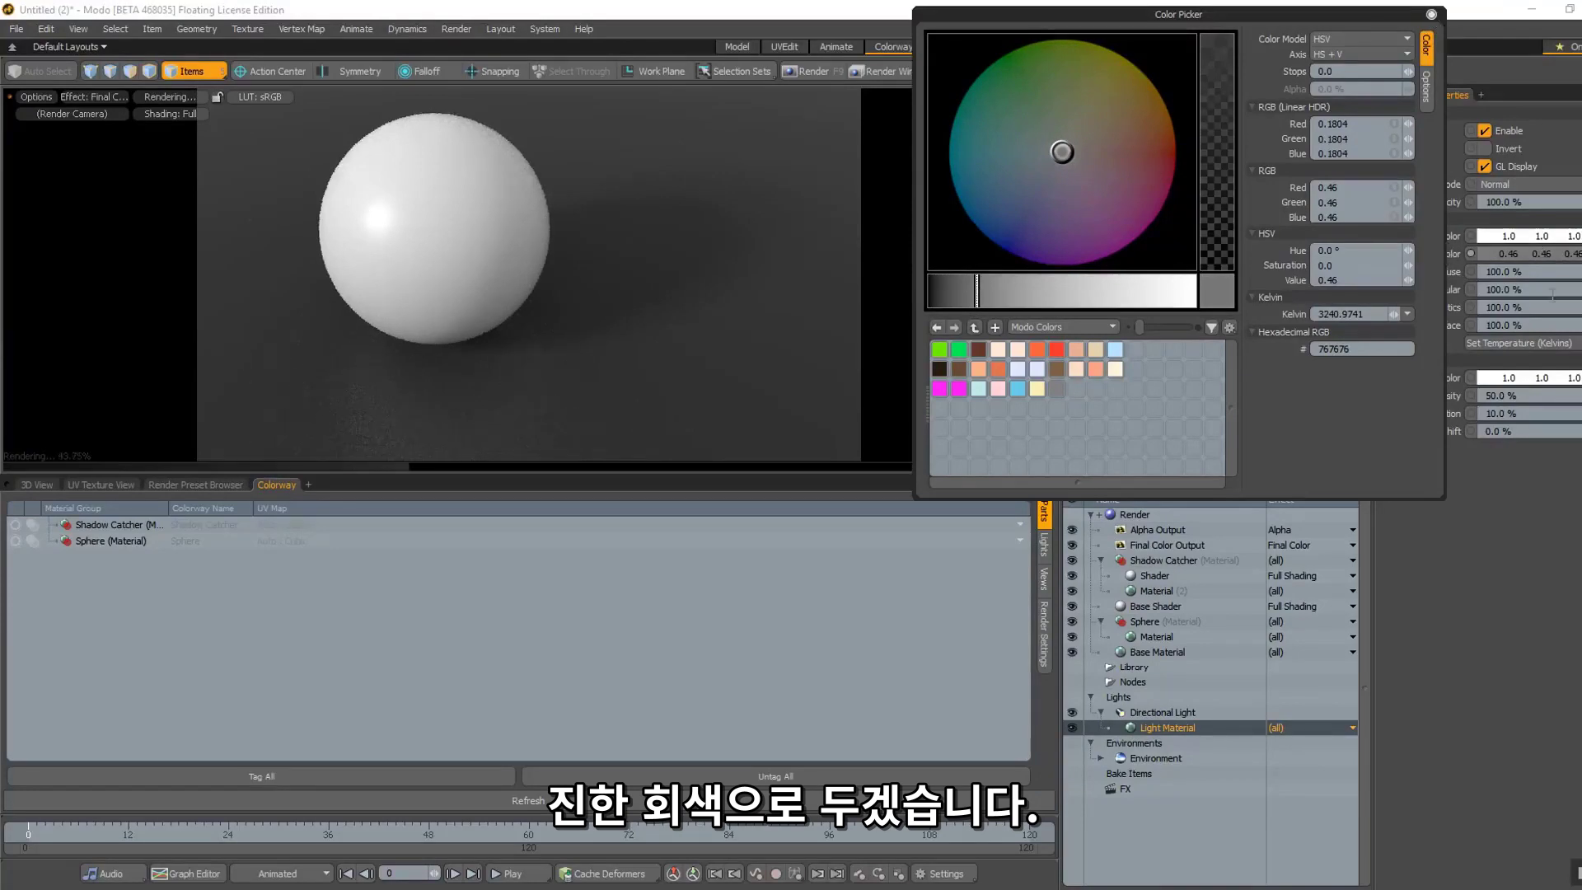
left_click_drag(977, 290, 984, 290)
left_click(1432, 14)
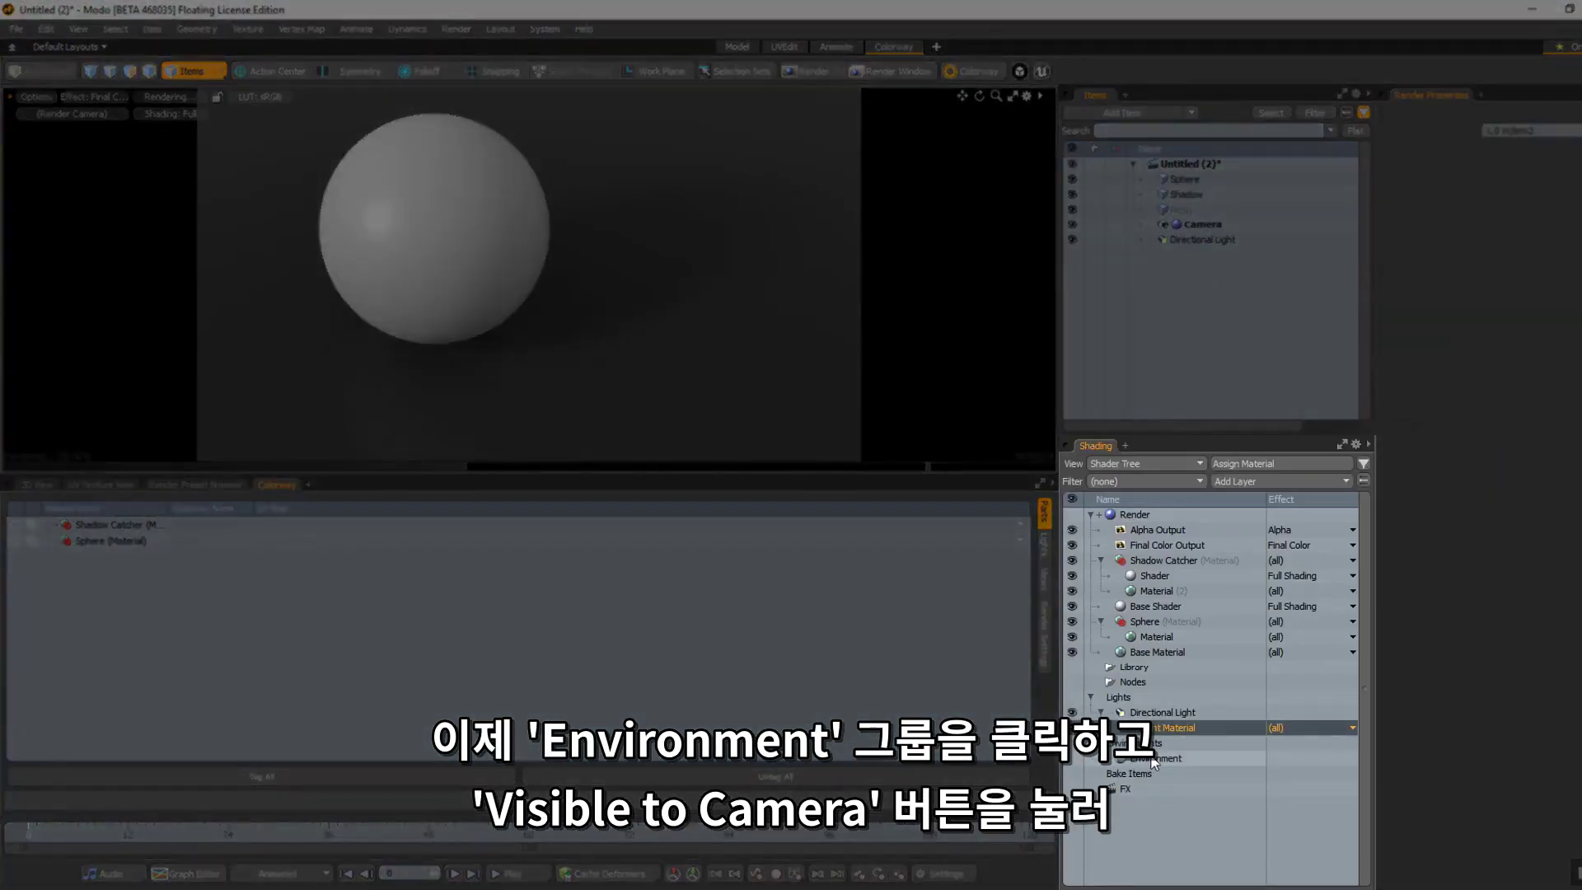
Turn off Visible to Camera for the Environment so the background no longer shows in the render.
left_click(1154, 759)
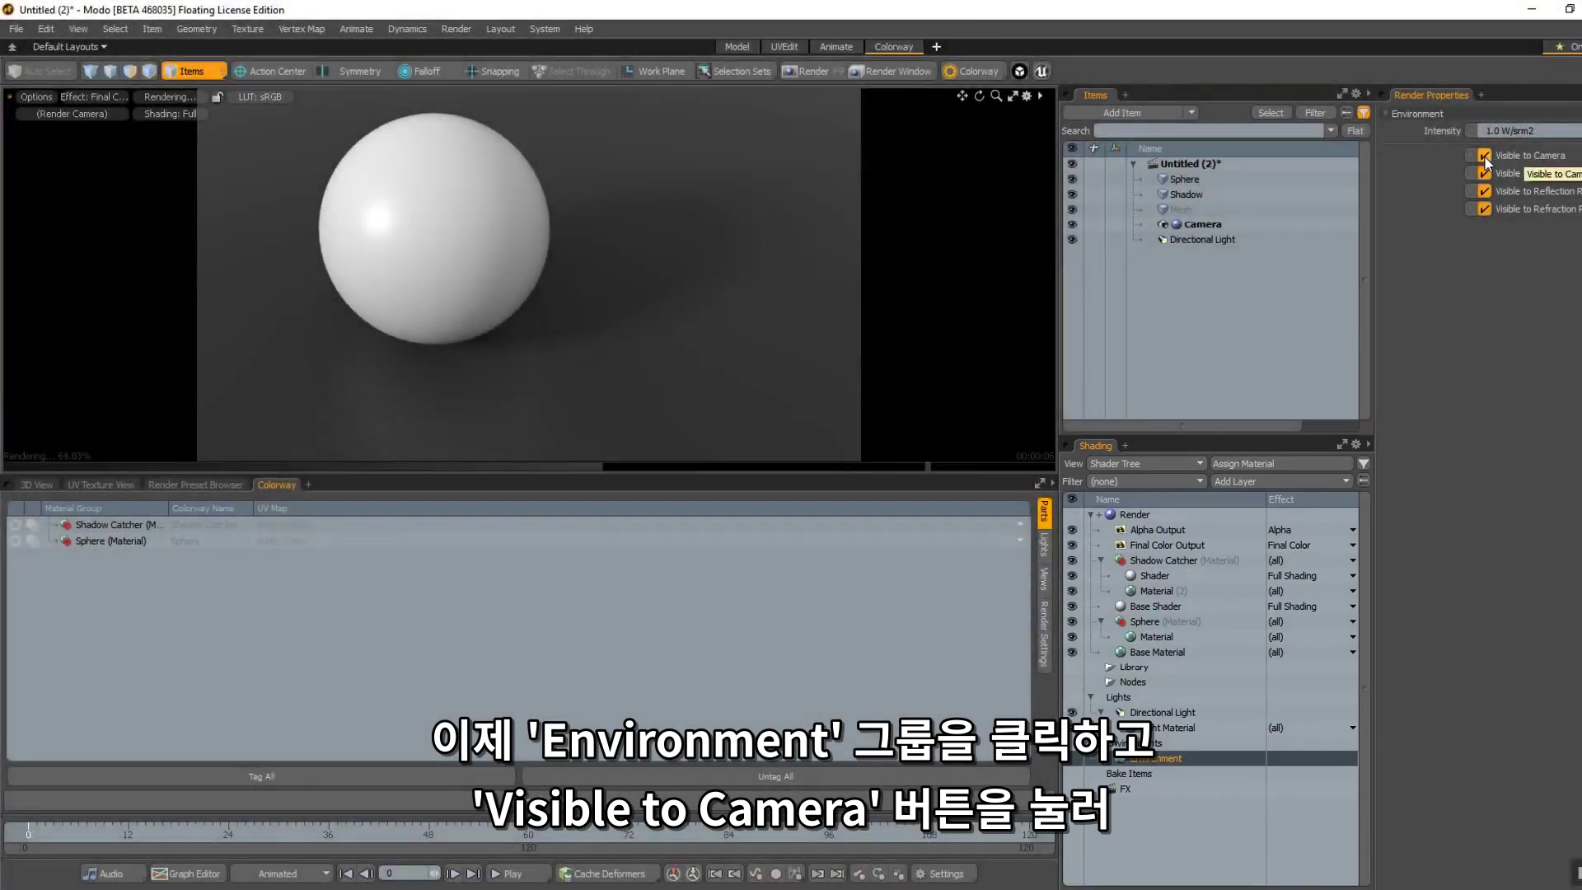
left_click(1485, 156)
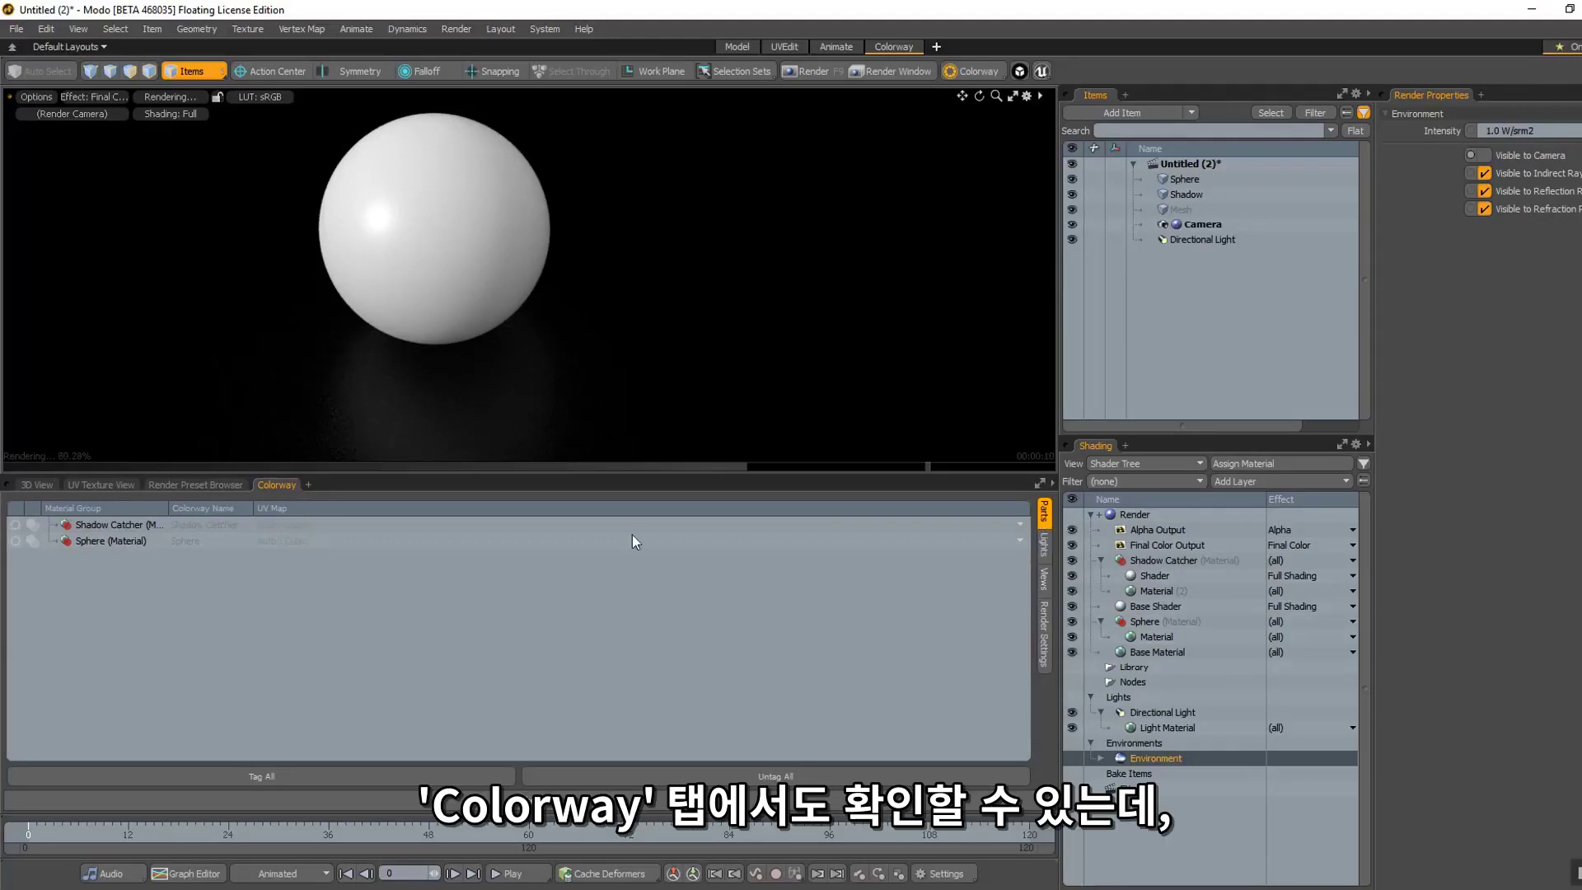
left_click(309, 486)
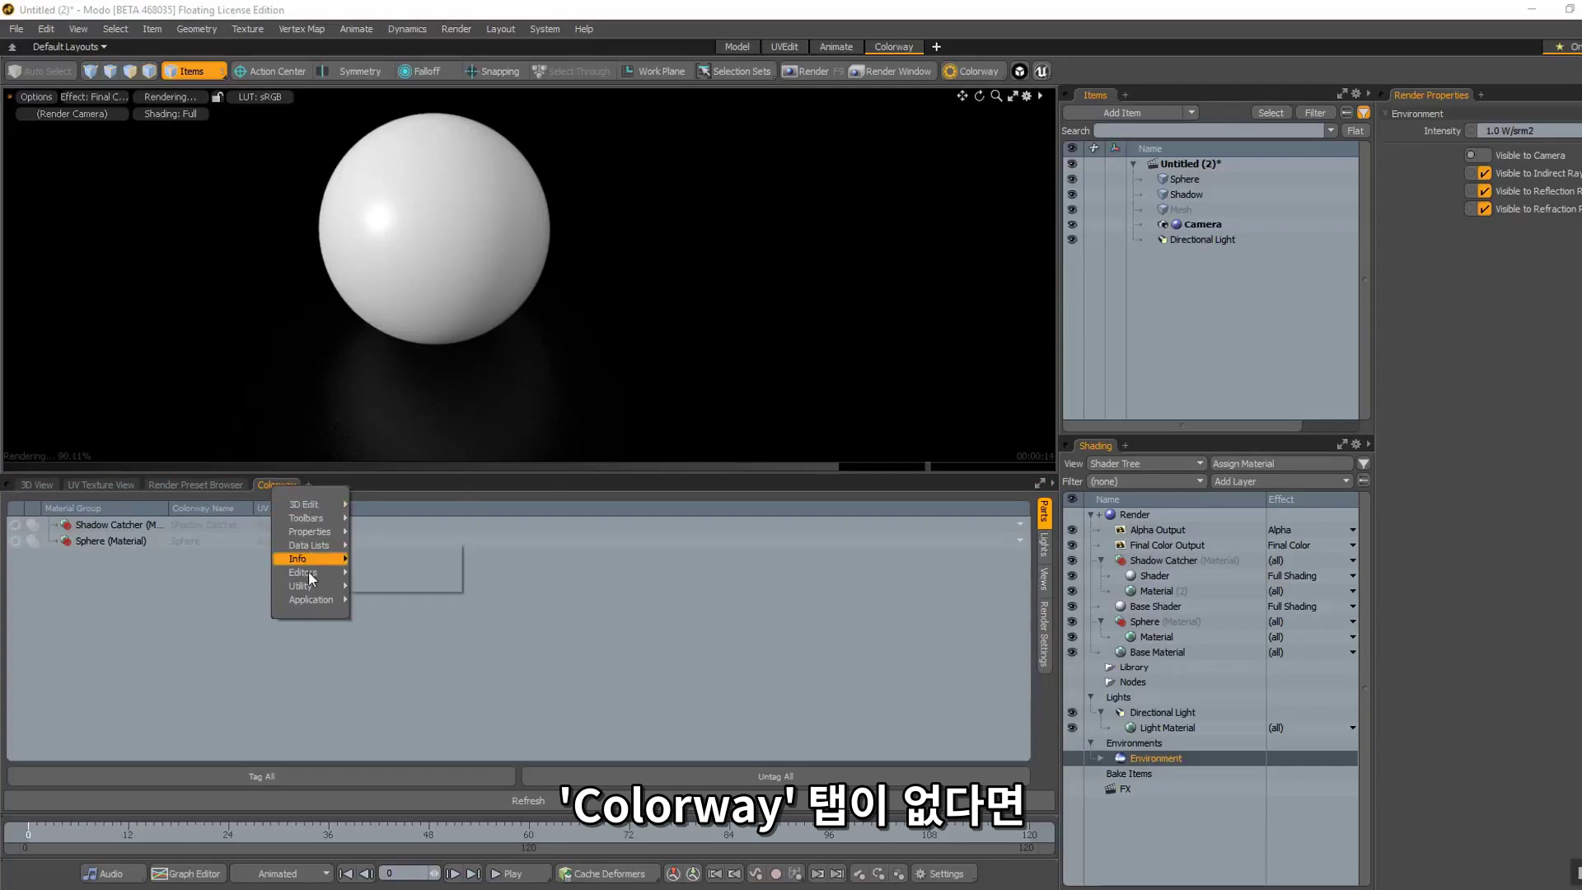
mouse_move(310, 597)
mouse_move(409, 639)
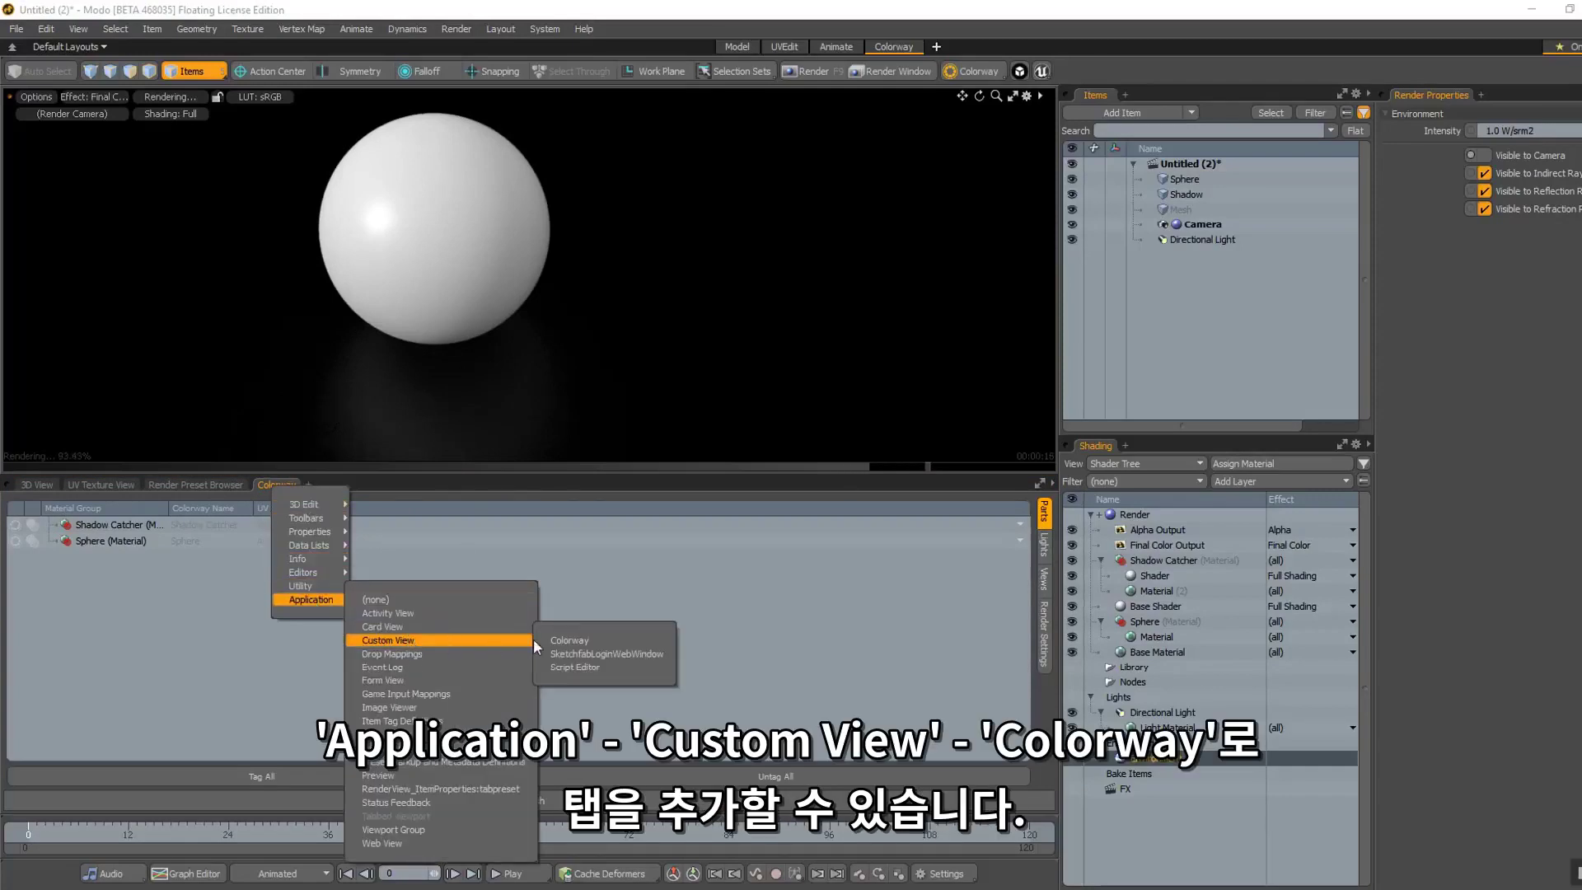
left_click(259, 483)
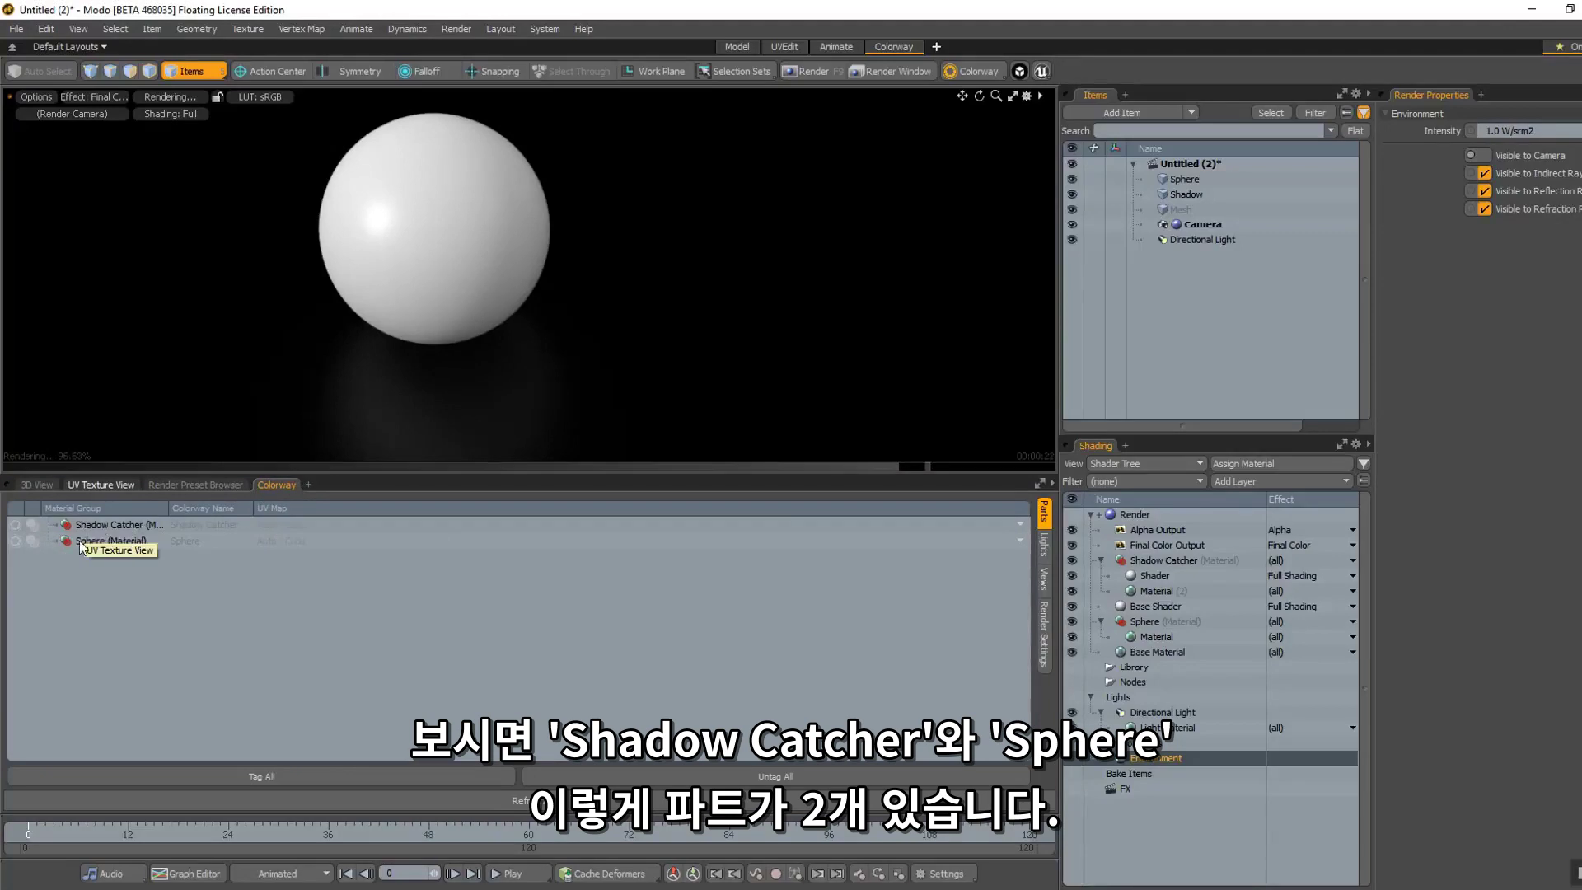
Tag the Sphere material, all lights including the Environment, and the Camera view for Colorway export.
left_click(16, 544)
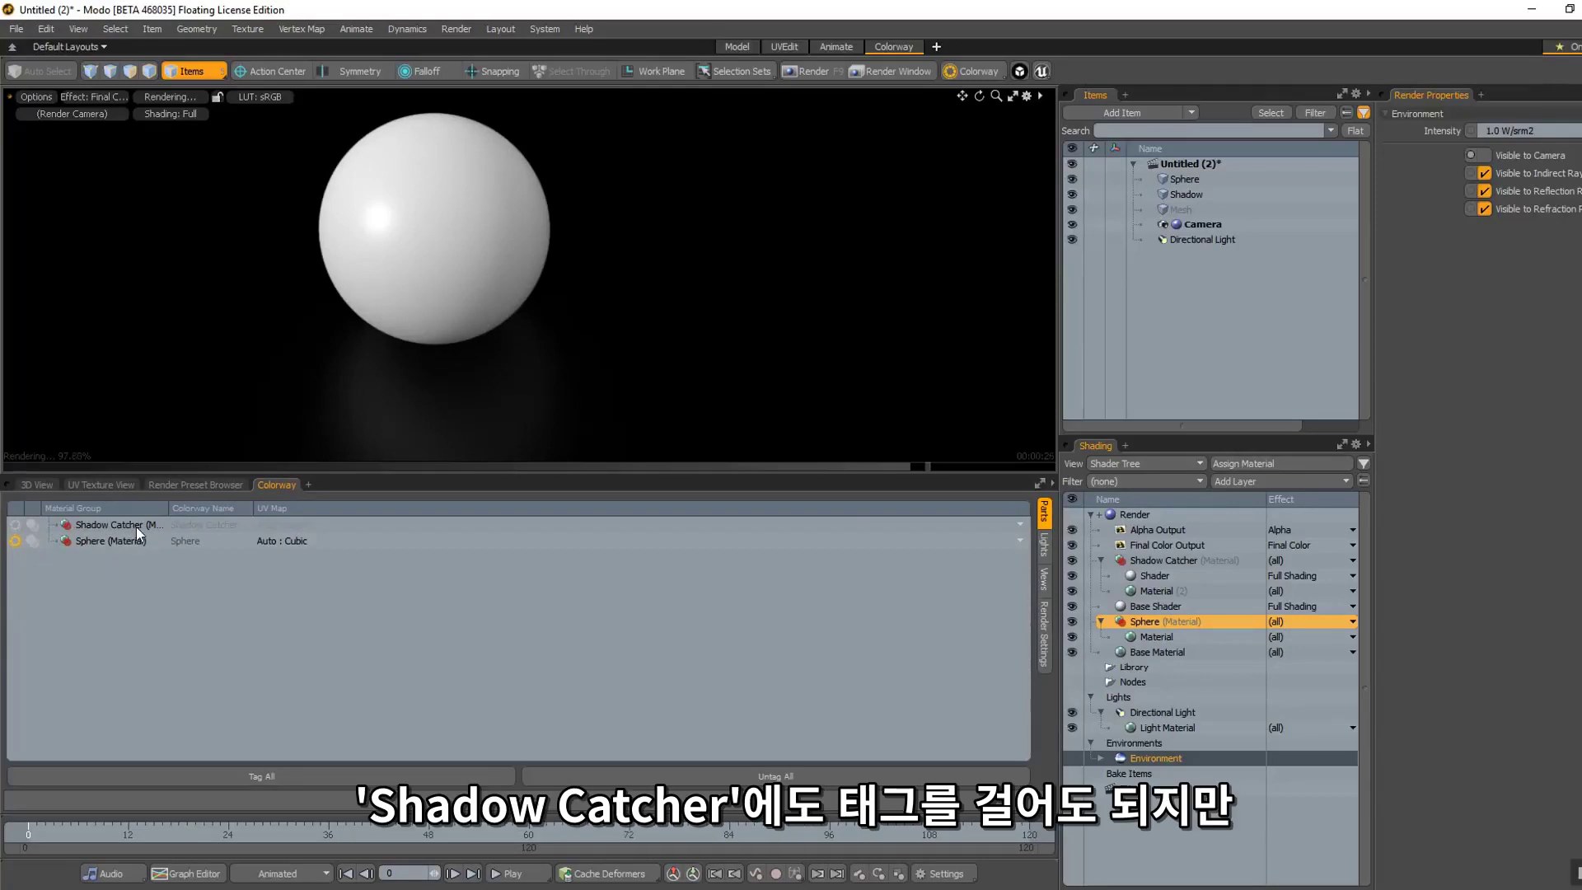
left_click(1046, 549)
left_click(484, 780)
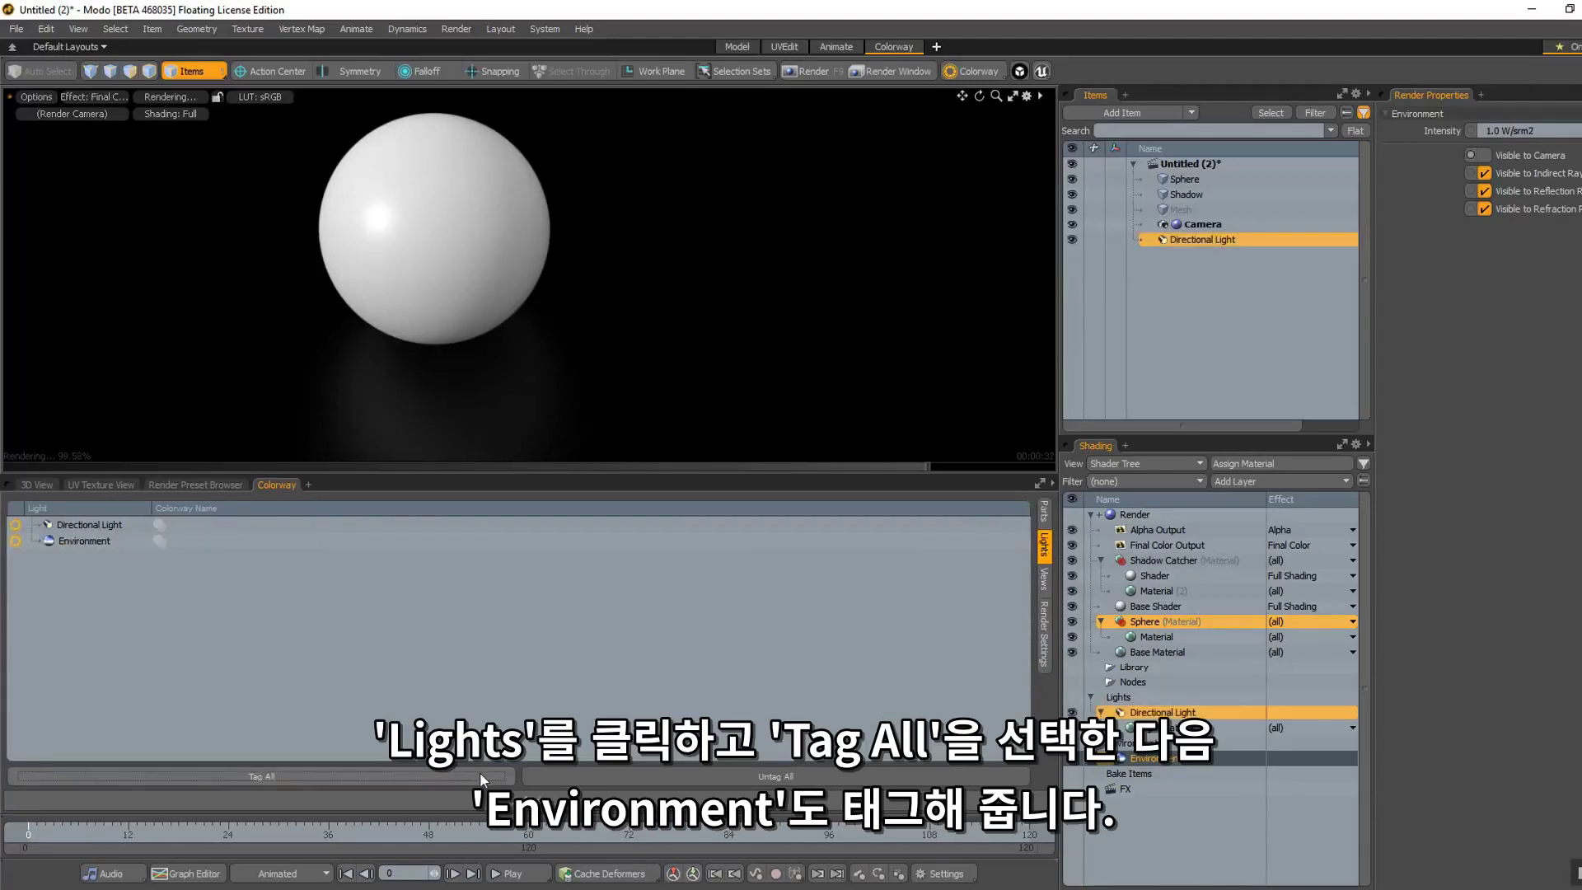
left_click(1045, 581)
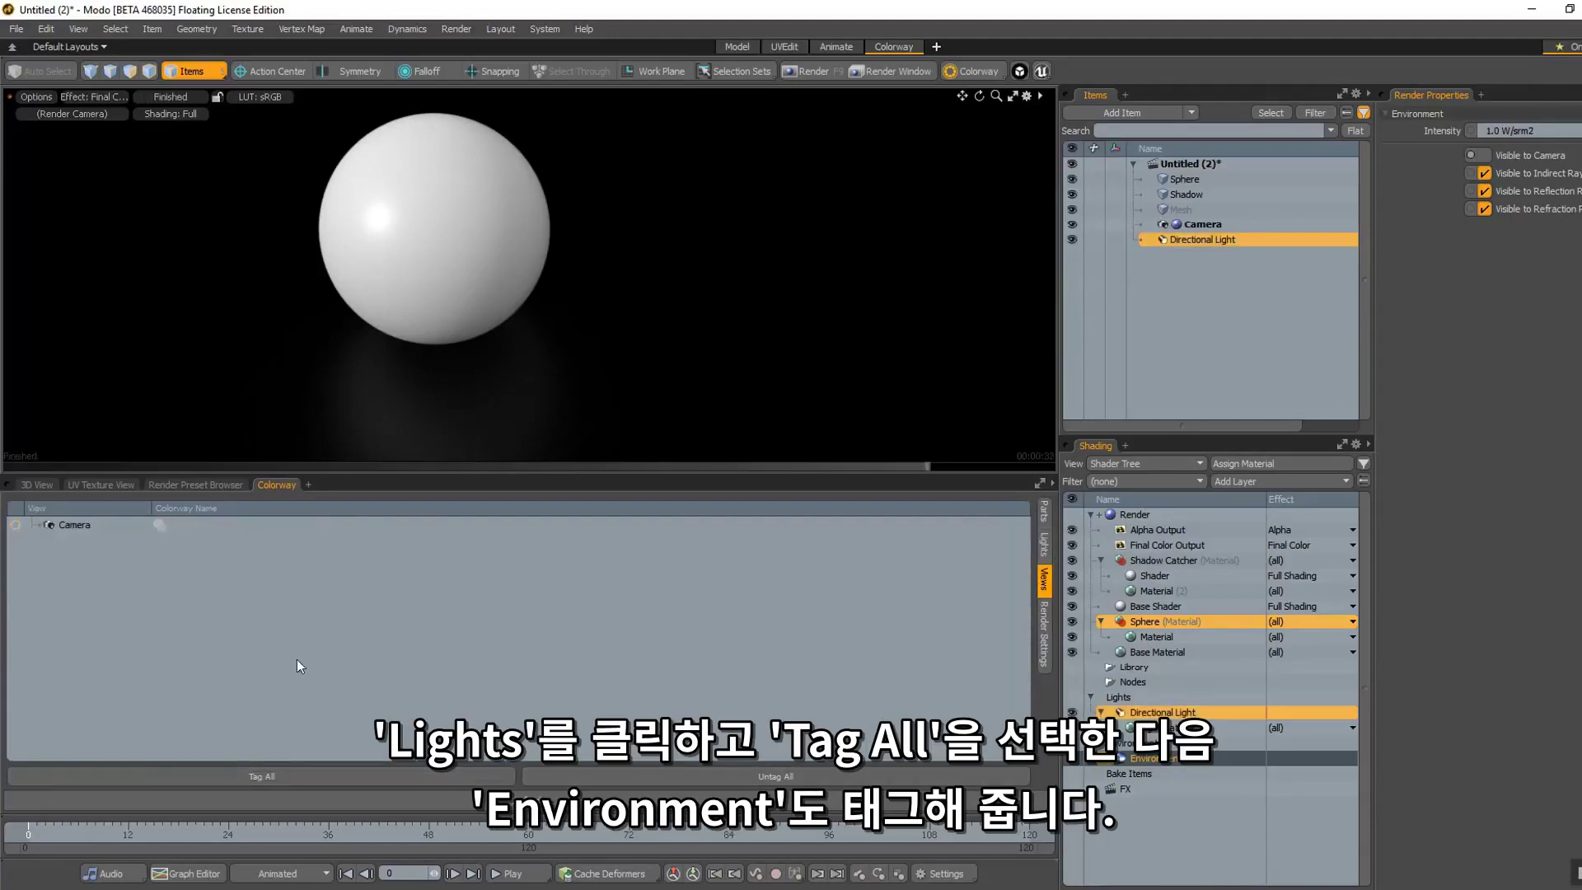
left_click(265, 777)
Run the Colorway render of the tagged scene with the existing render settings and dismiss the completion report.
left_click(1043, 626)
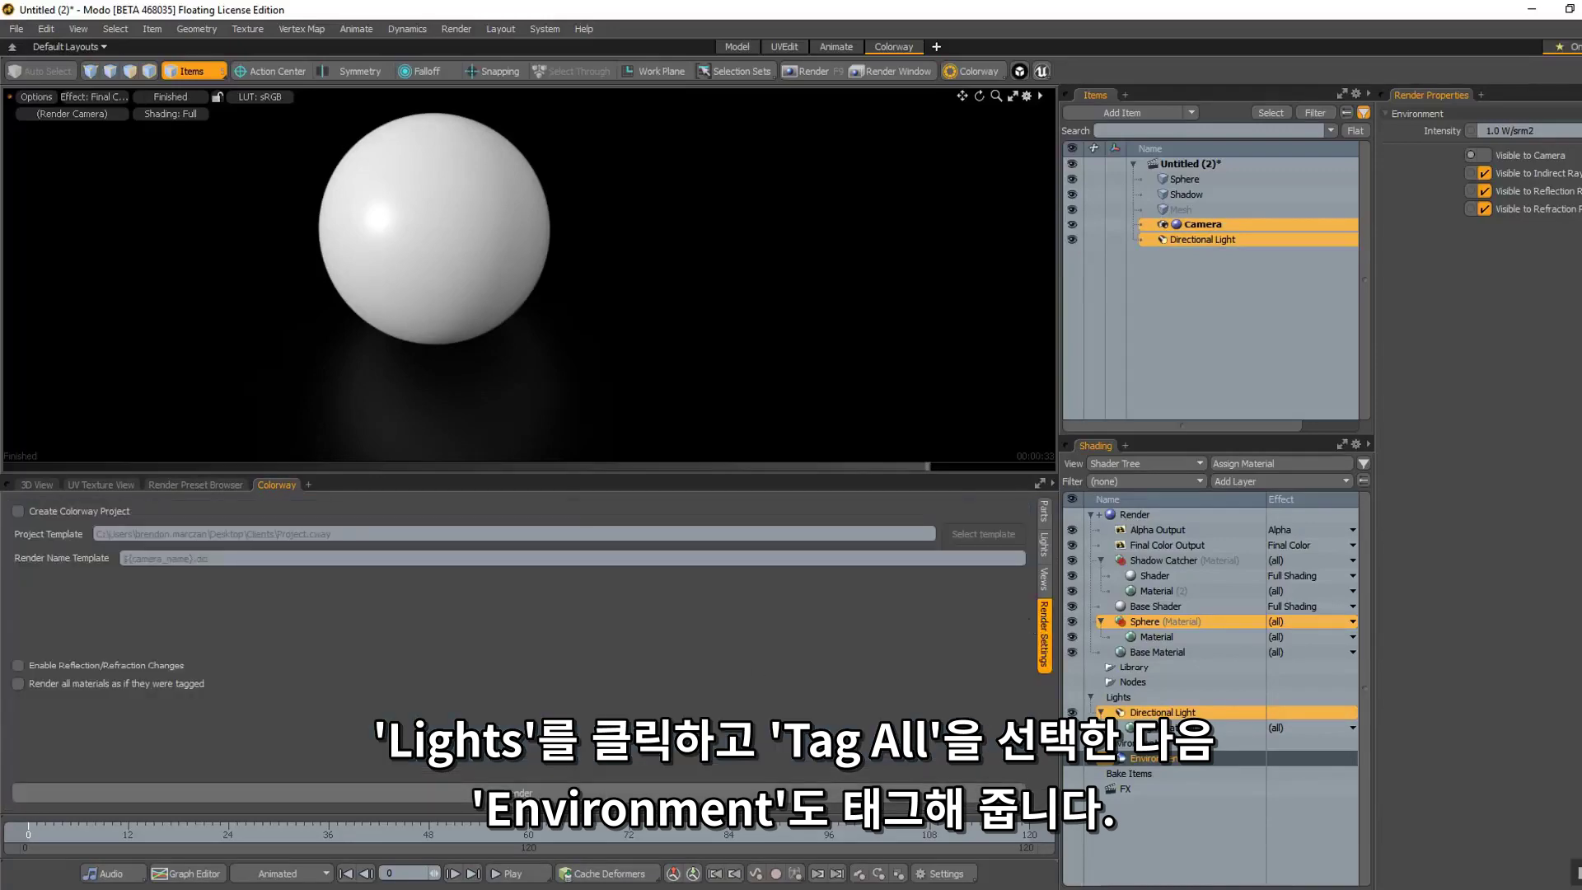
key("F9")
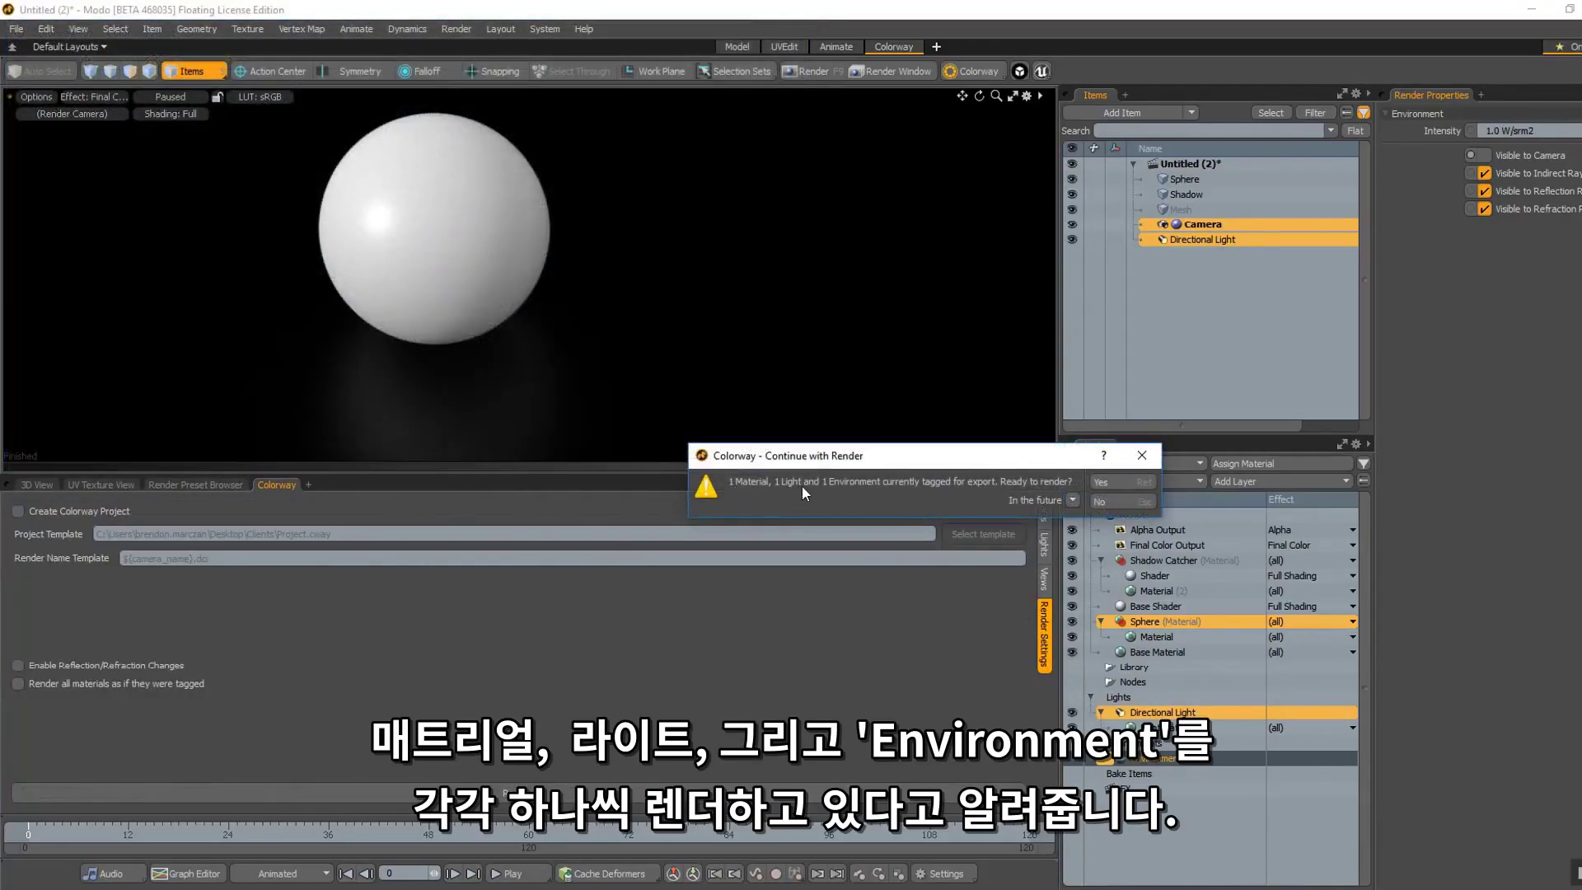
left_click(1118, 479)
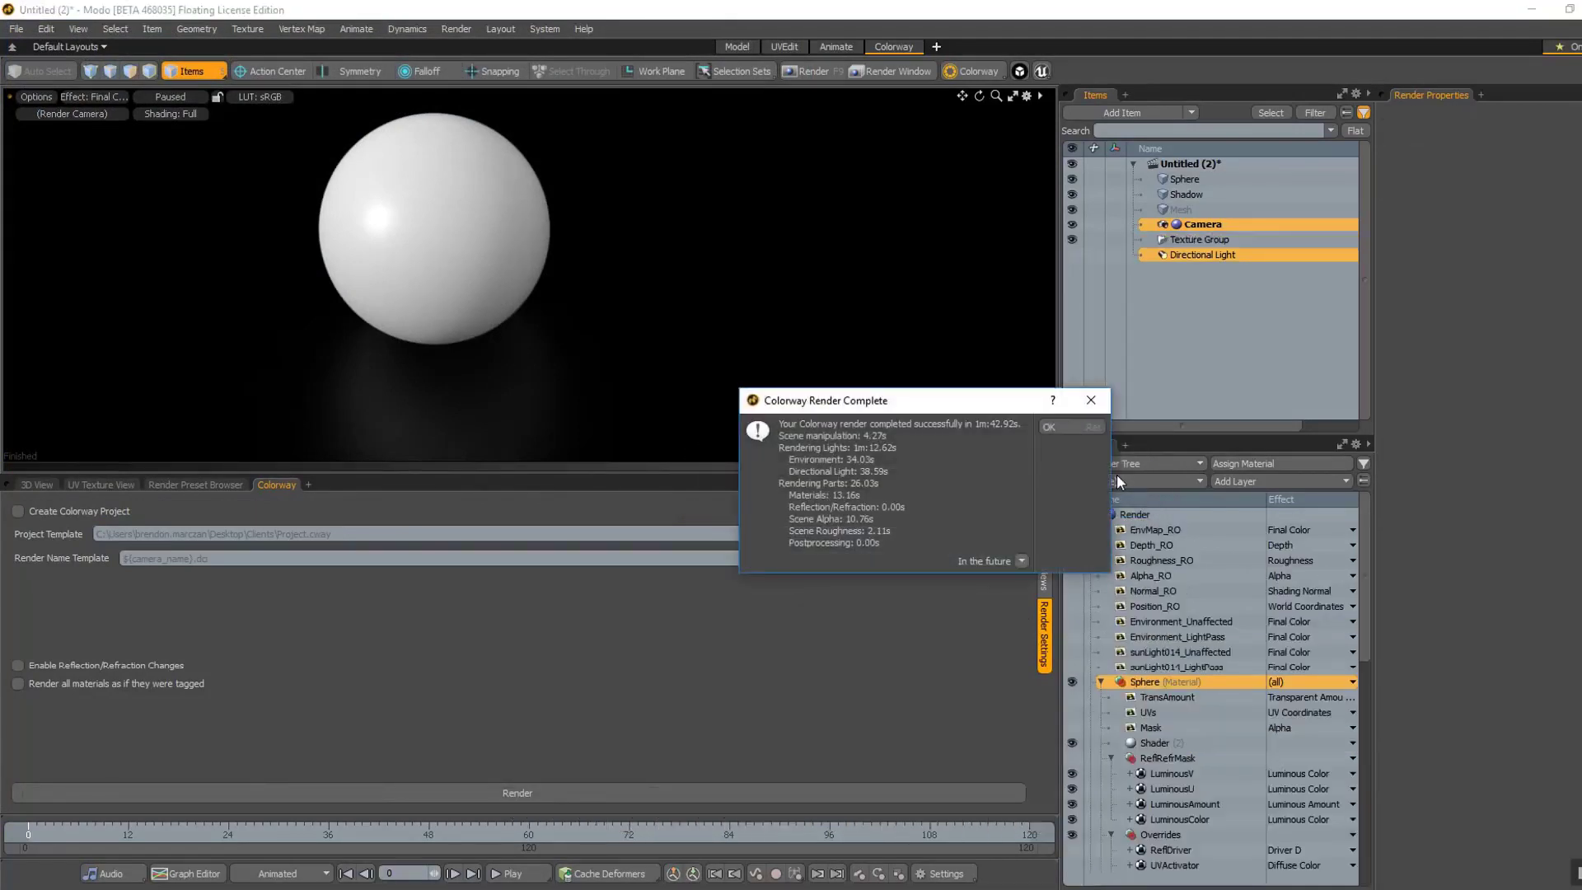
left_click(1096, 425)
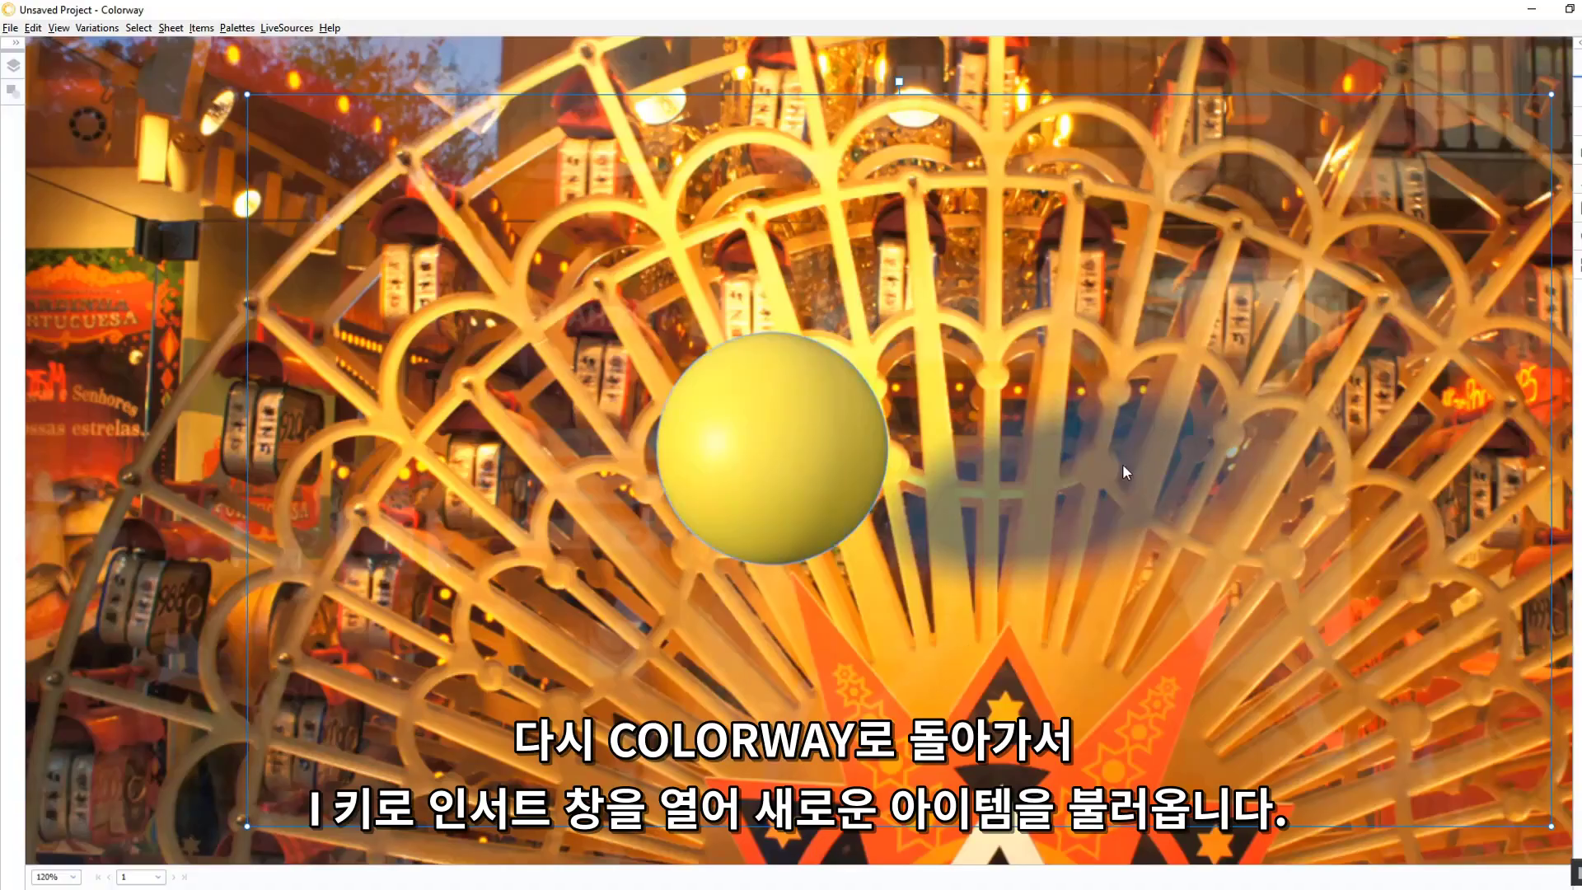
Switch to Colorway, insert ShadowCatcher06.dci from the Learning folder, and place its white sphere to the left of the yellow sphere.
key("i")
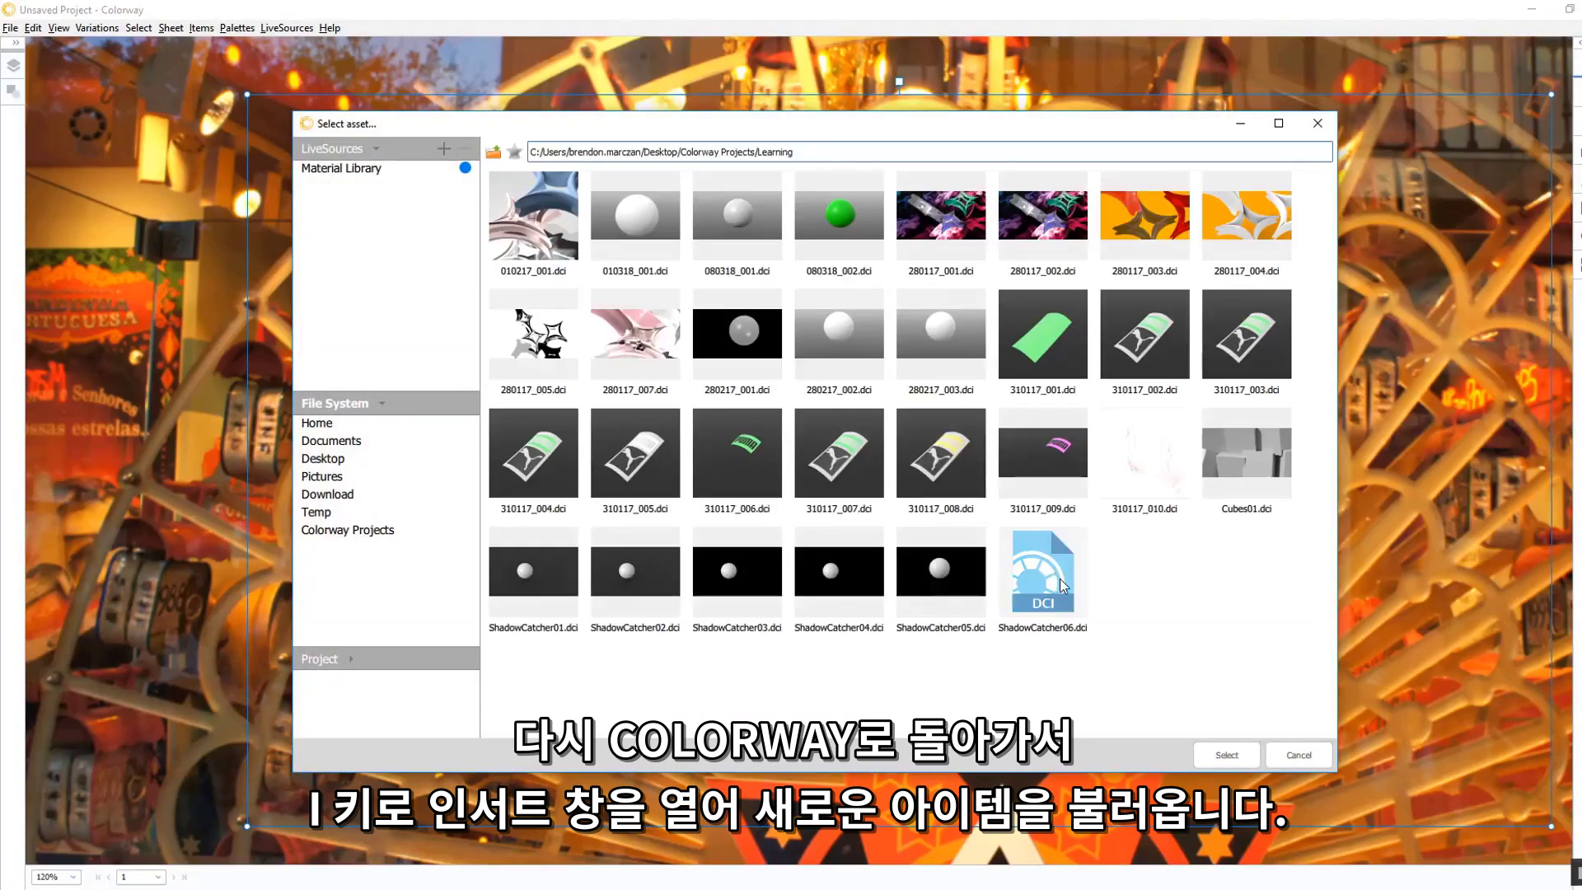
double_click(1061, 586)
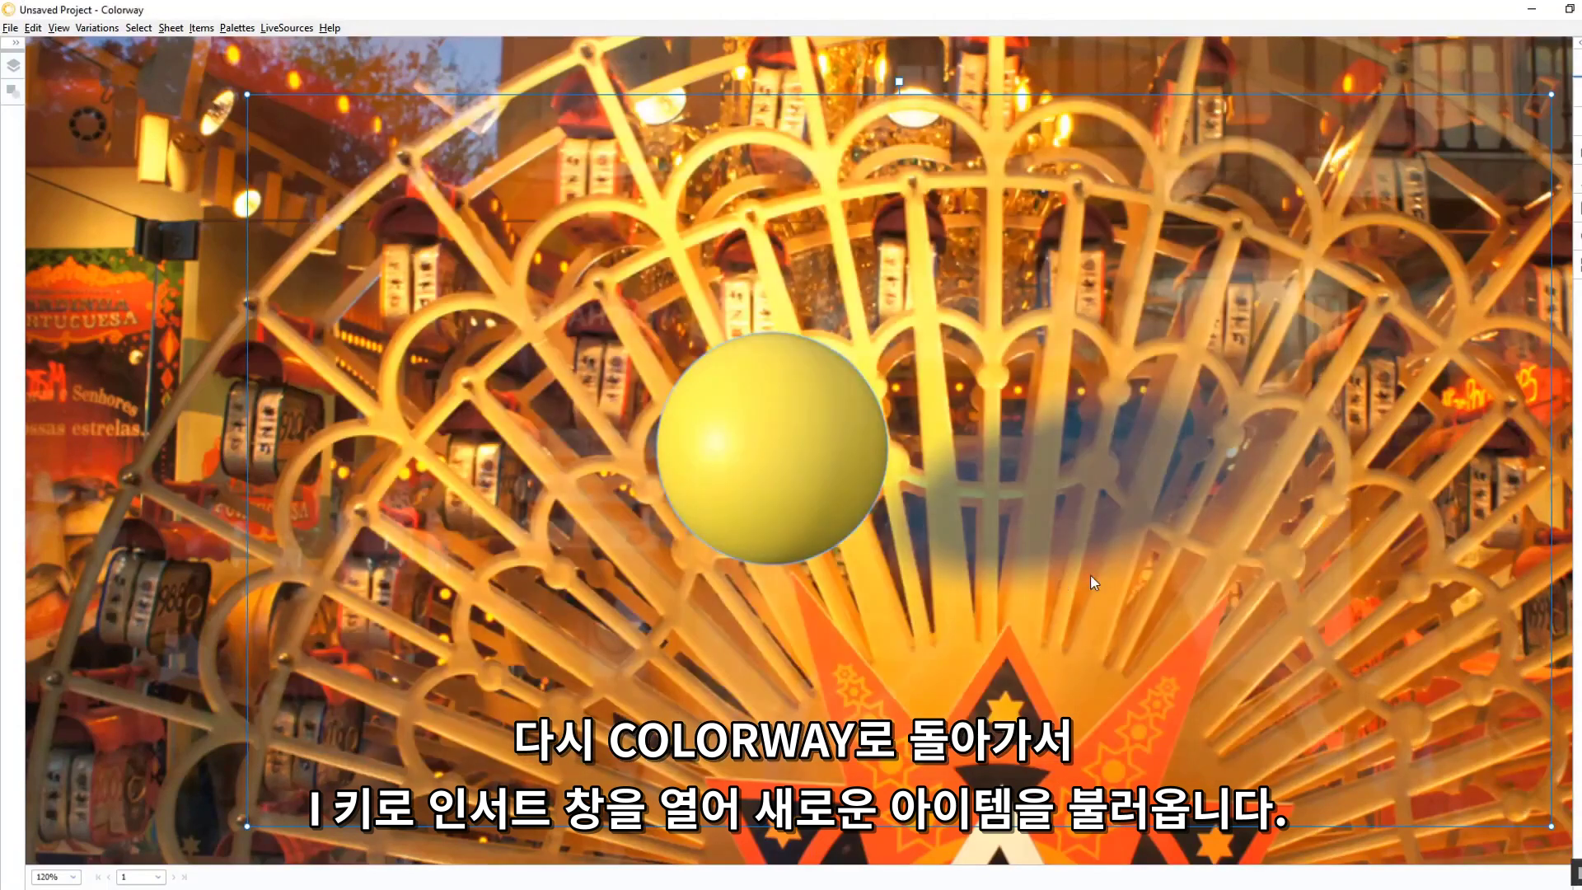
scroll(736, 528, "down", 2)
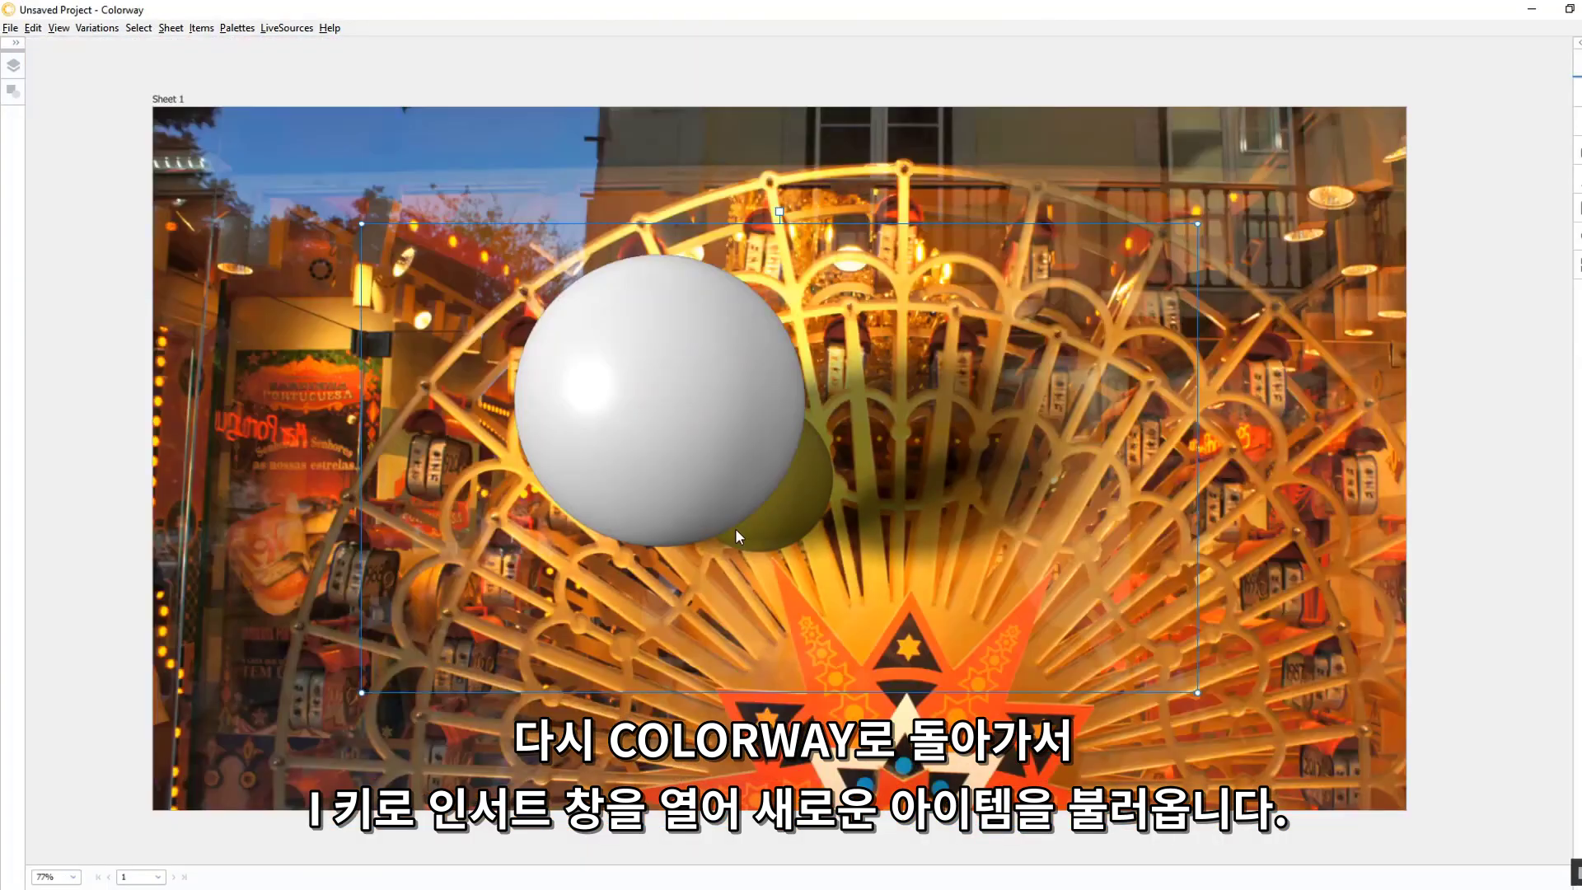
left_click_drag(662, 413, 494, 333)
left_click_drag(429, 446, 374, 576)
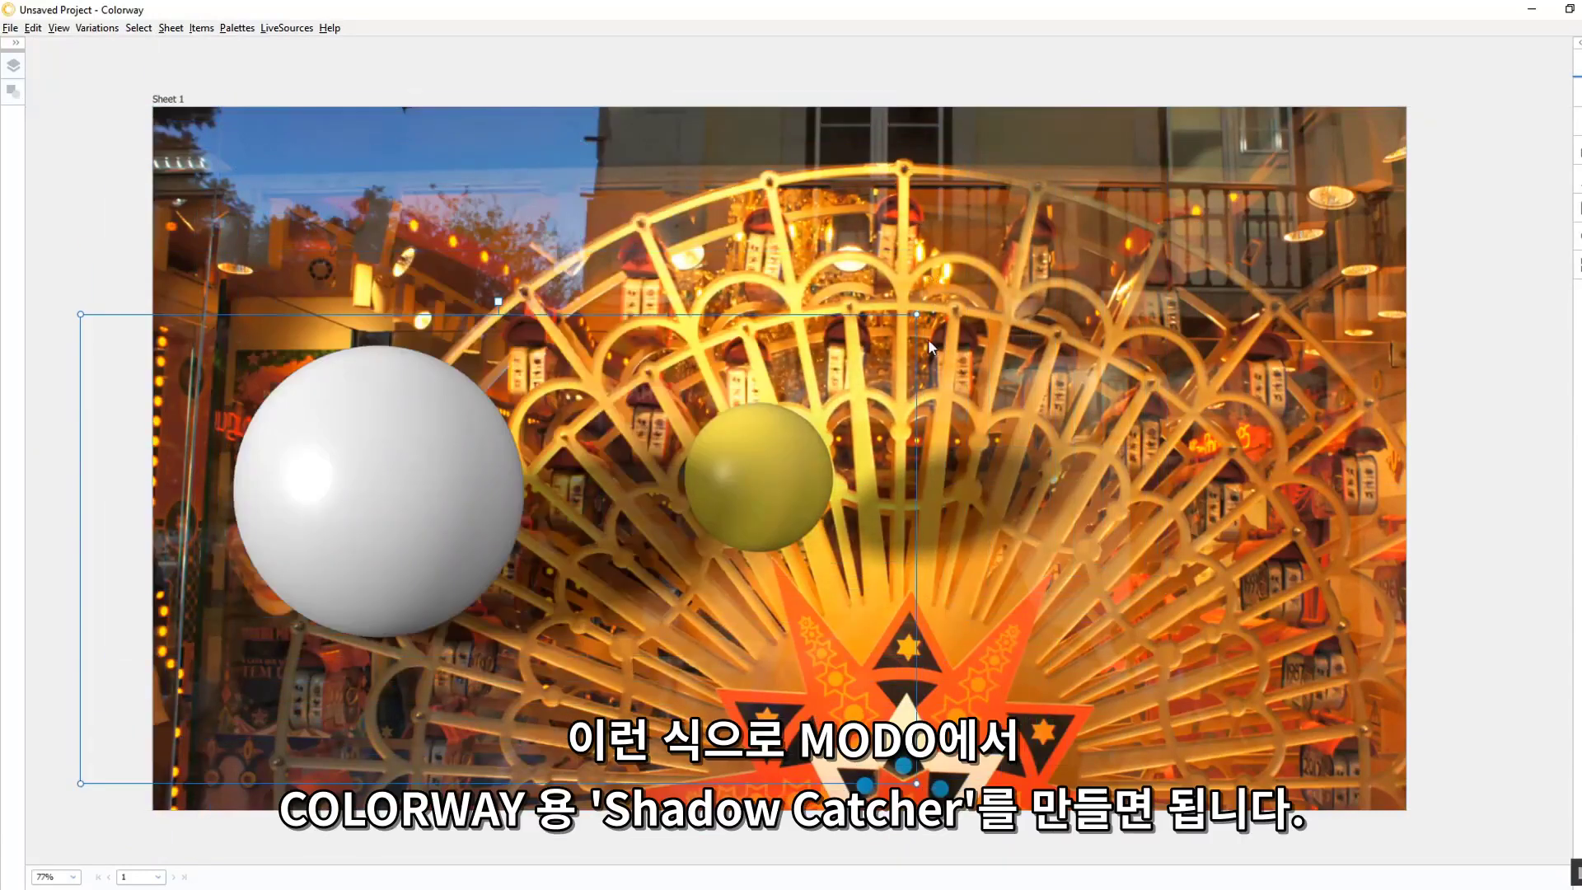